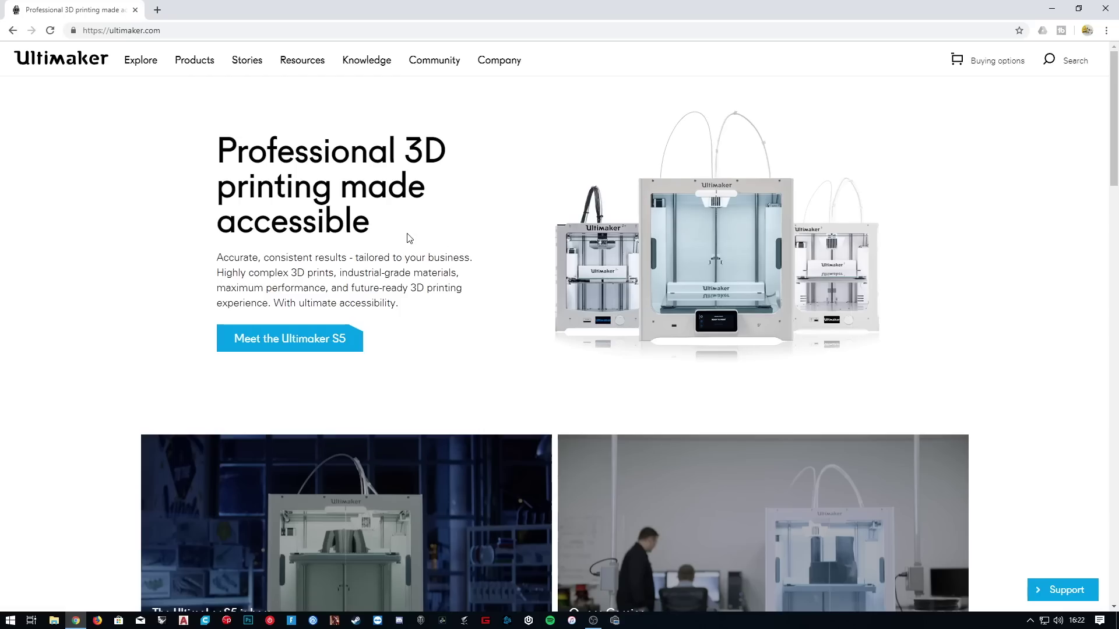
Step: Download the free Ultimaker Cura 4.0 installer from the Ultimaker website's Products section
mouse_move(200, 67)
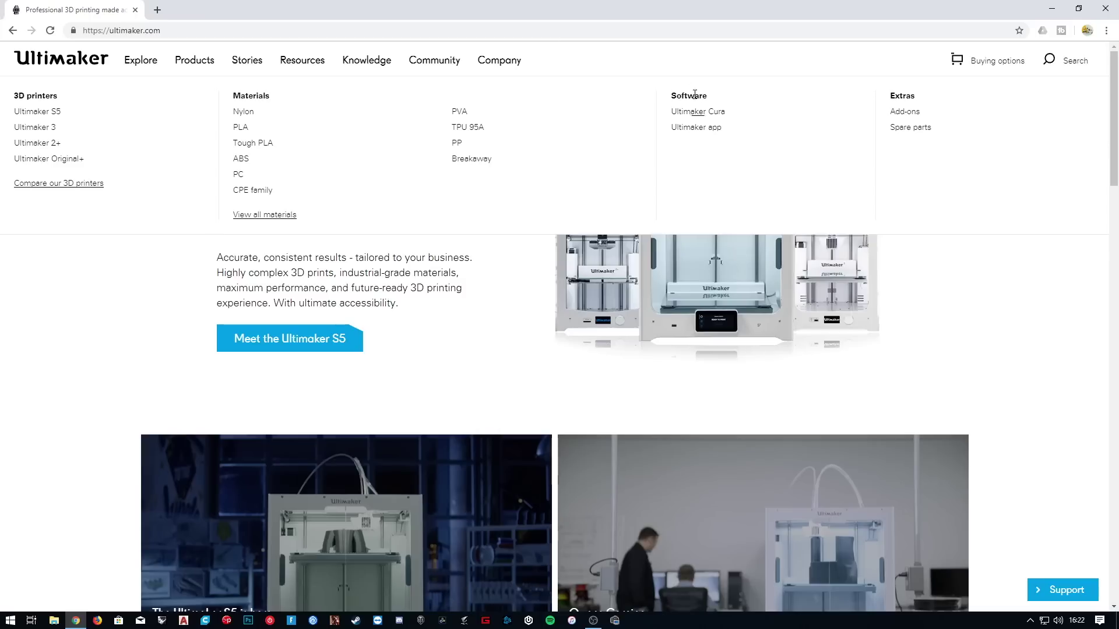
click(698, 118)
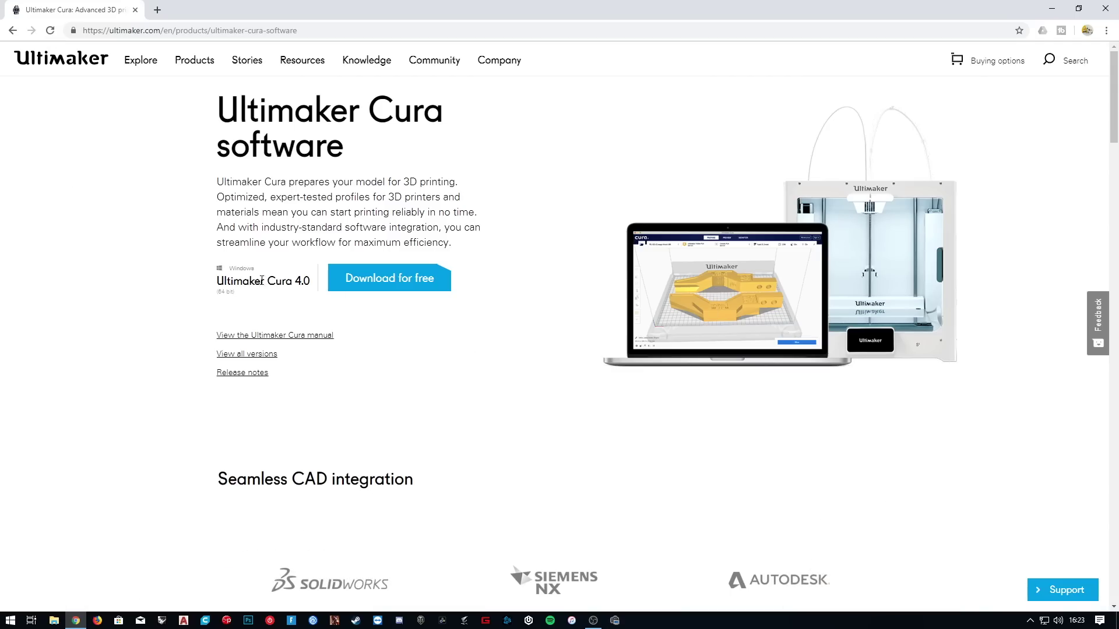
click(365, 281)
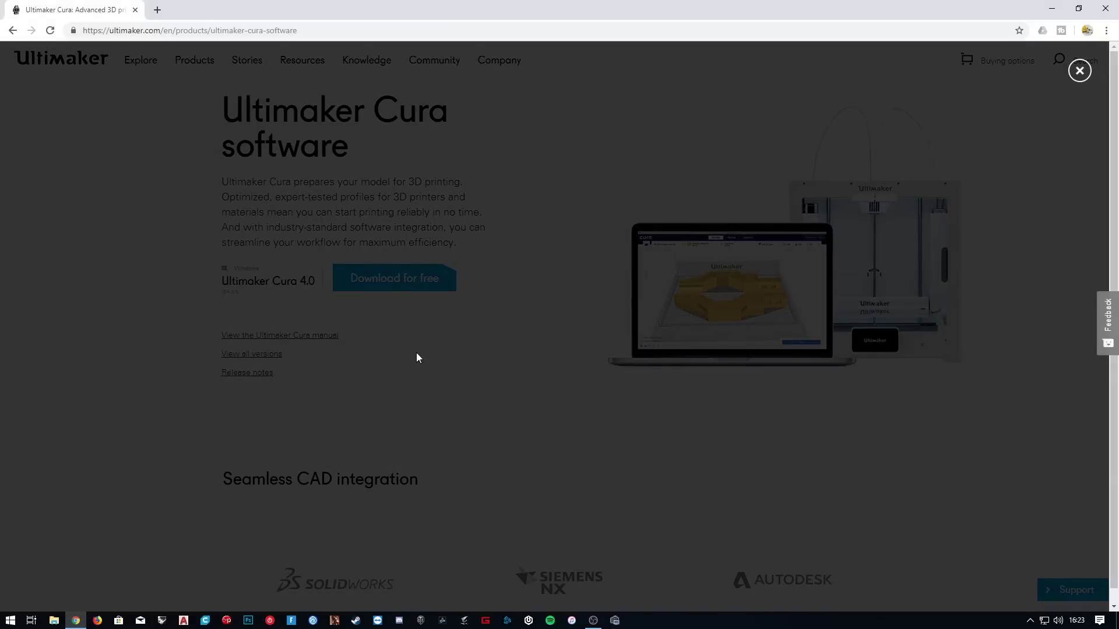
click(557, 392)
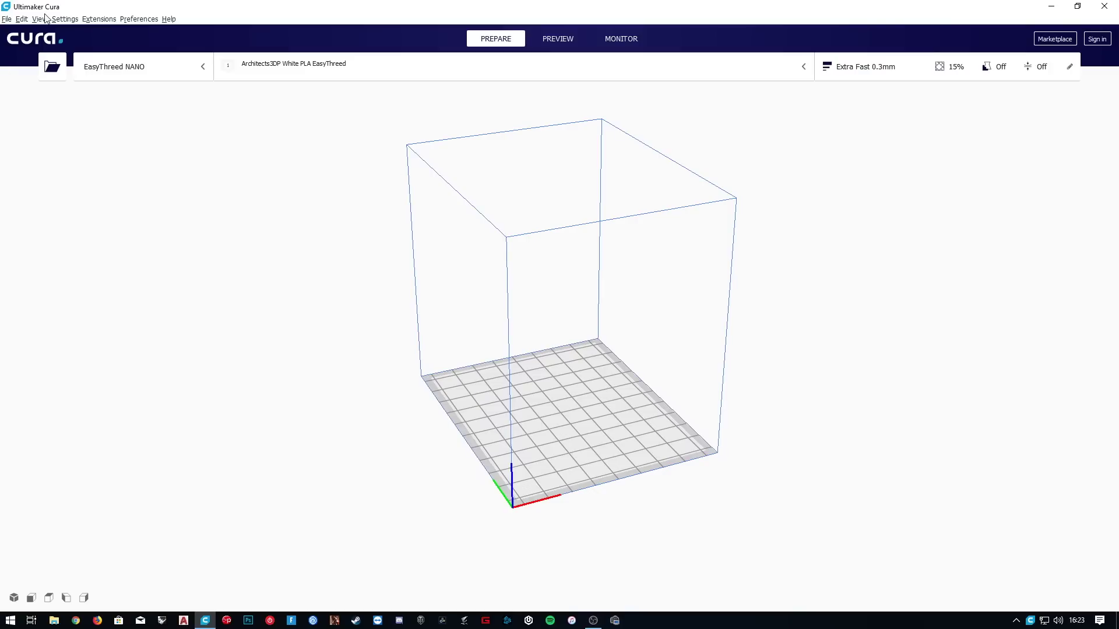
Step: Add a Custom FFF printer named 'A3DP i3' through Manage Printers
click(64, 19)
mouse_move(73, 30)
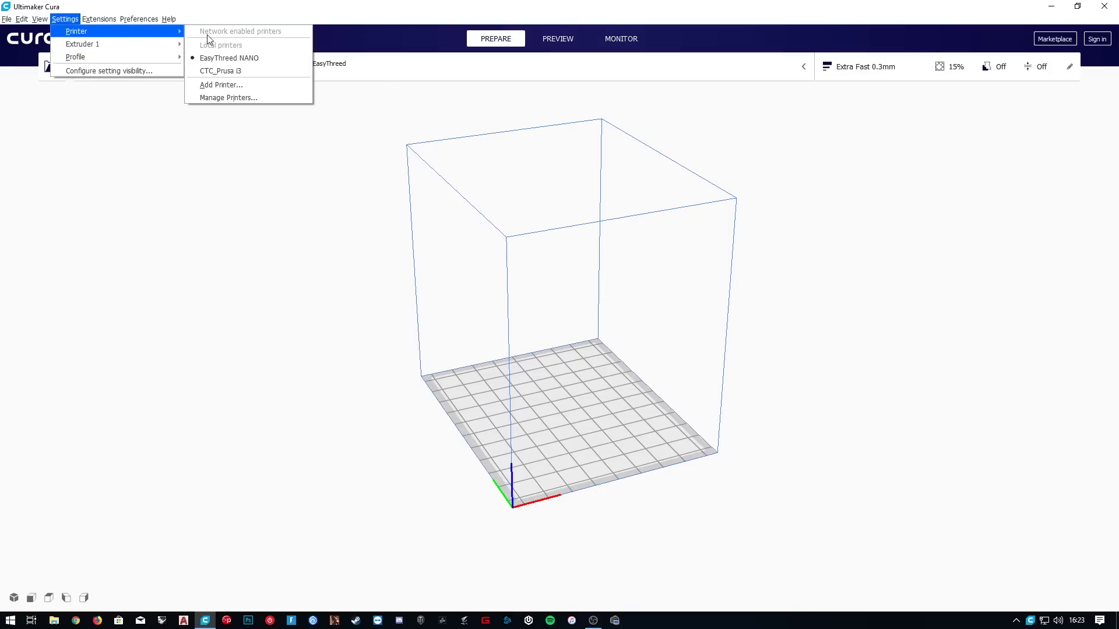
click(226, 98)
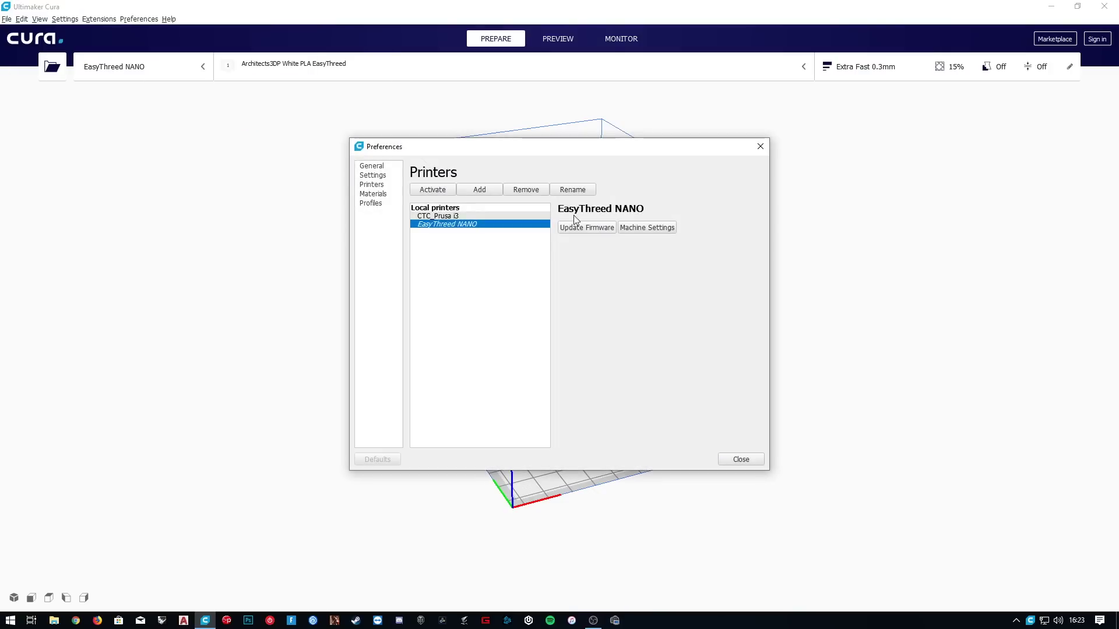
click(460, 216)
click(479, 190)
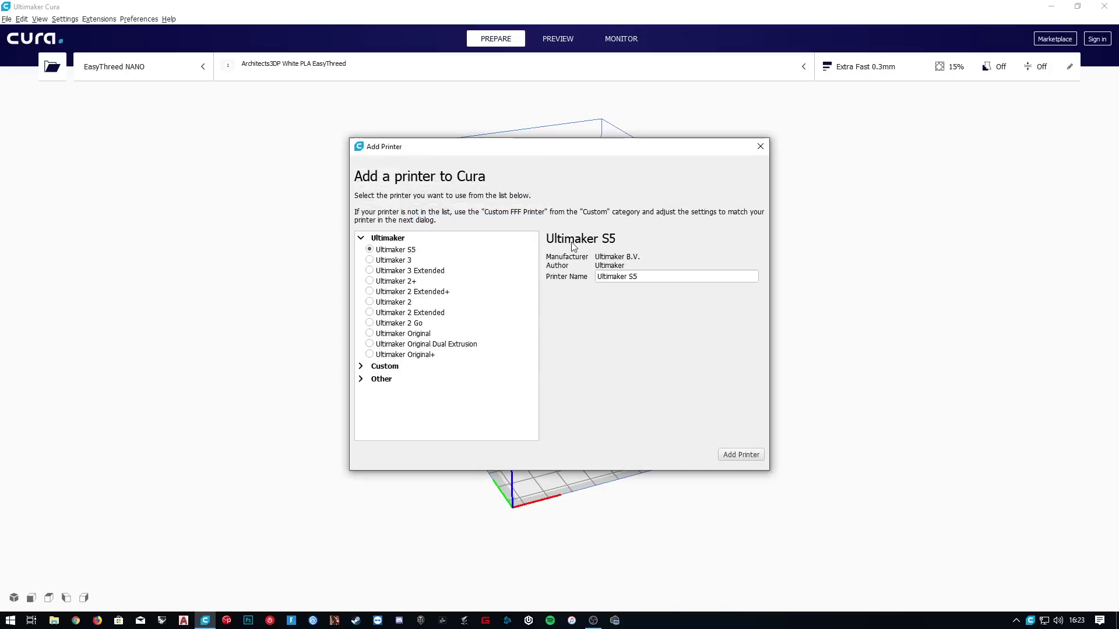
click(384, 366)
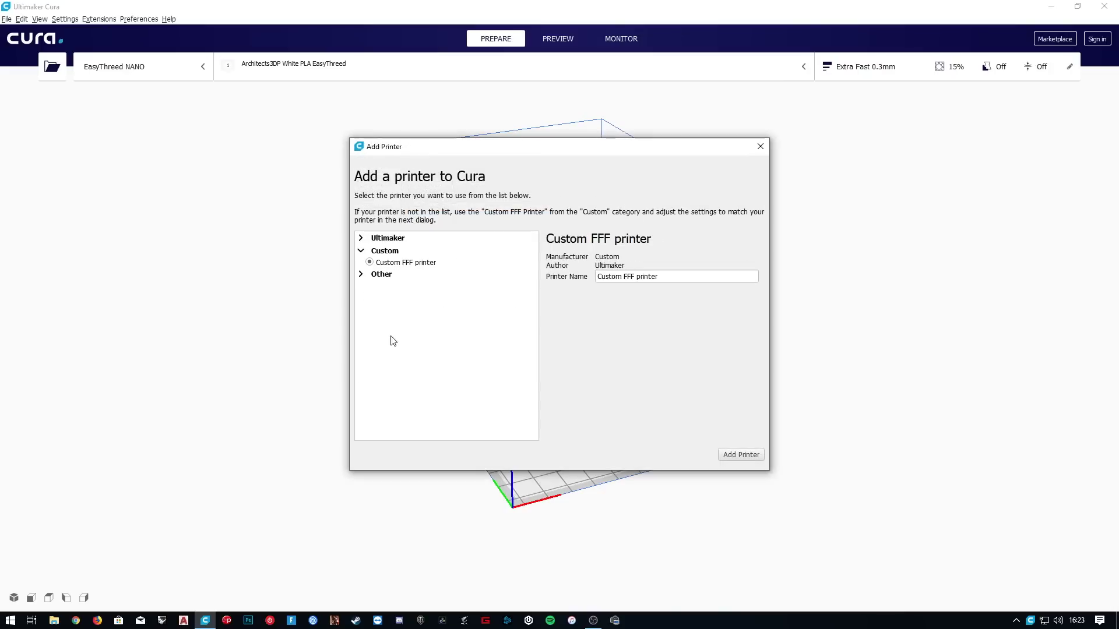
click(386, 263)
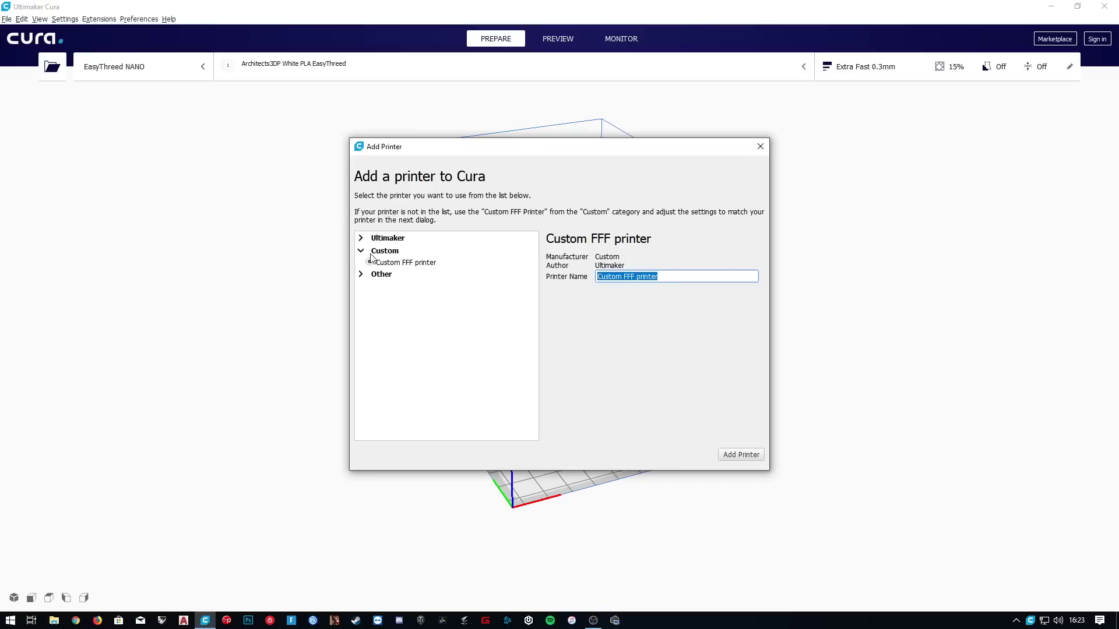
text(A3DP i3)
click(746, 458)
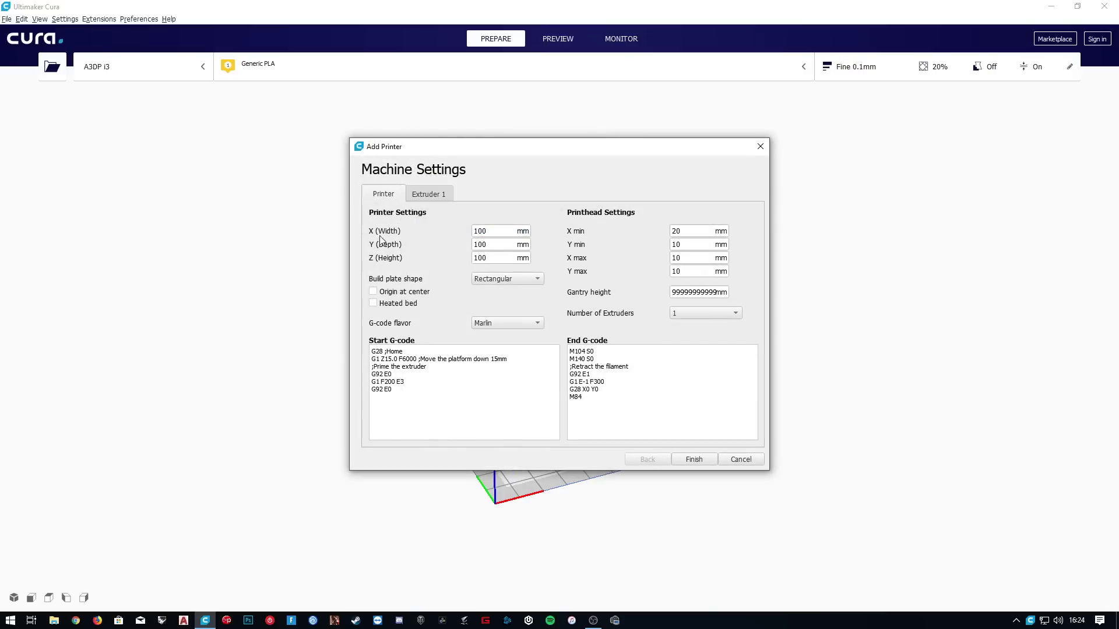
Step: Search Marlin's Configuration.h for X_MAX_POS to locate the firmware travel limits
drag(415, 152, 741, 115)
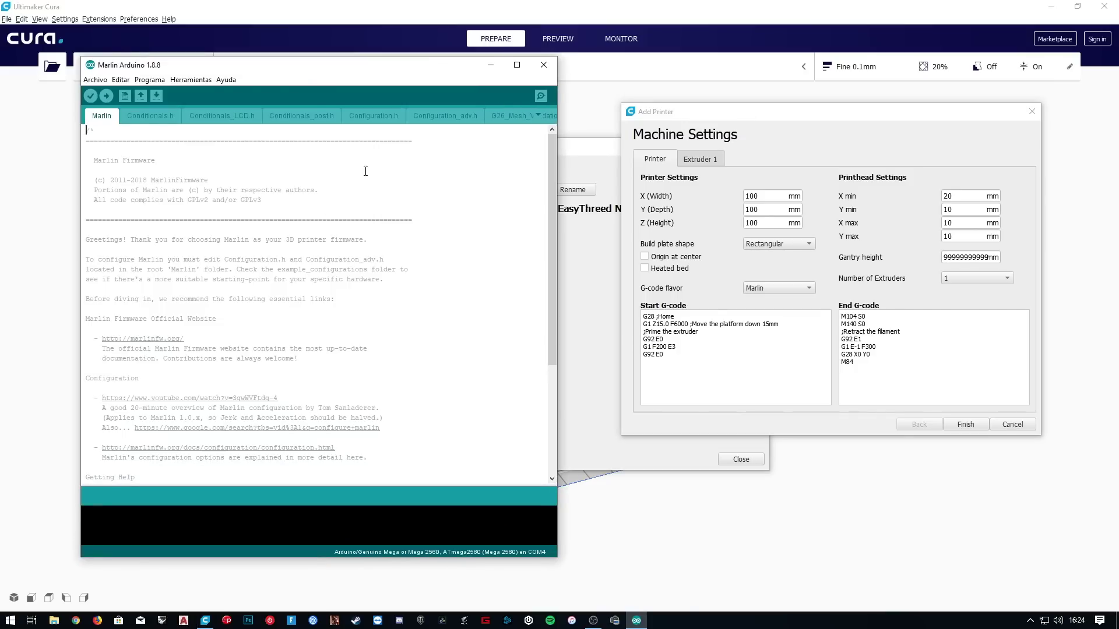
click(373, 117)
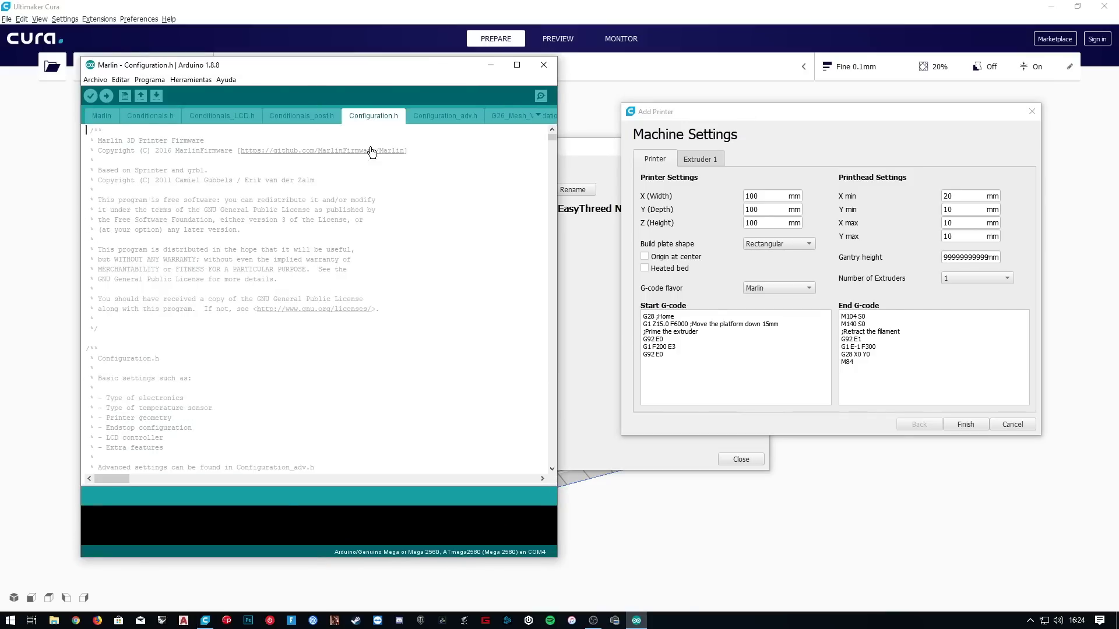
key(ctrl+f)
text(x_max_pos)
key(Return)
click(457, 257)
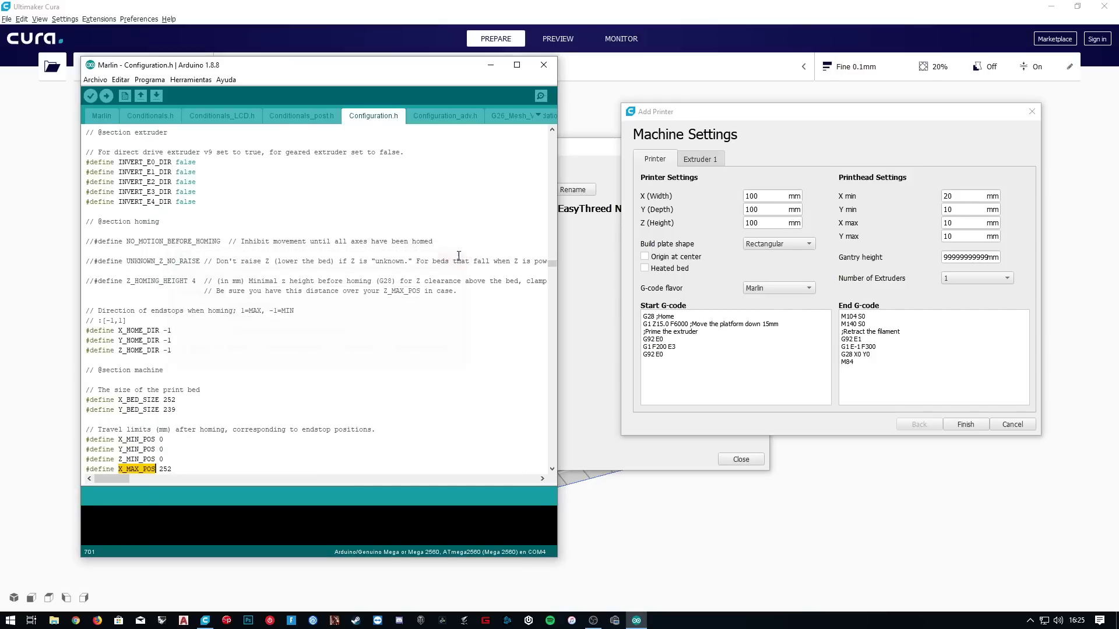
scroll(287, 320, down, 3)
click(215, 370)
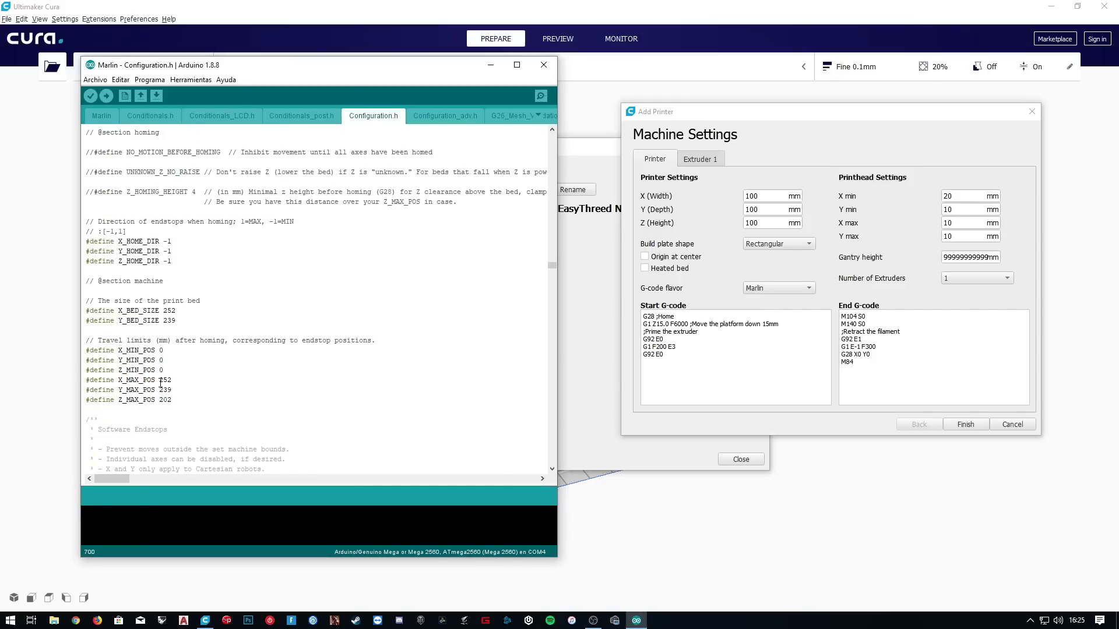
scroll(131, 359, down, 2)
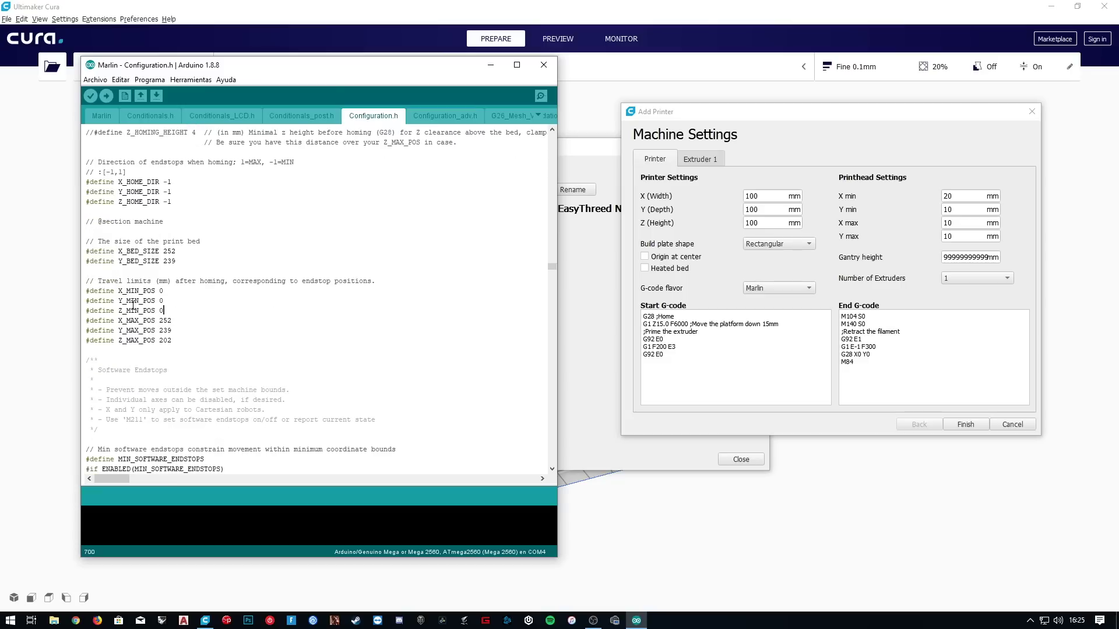
Step: Enter the firmware limits as width 252, depth 239 and height 202 mm in Machine Settings
drag(158, 320, 194, 319)
click(711, 209)
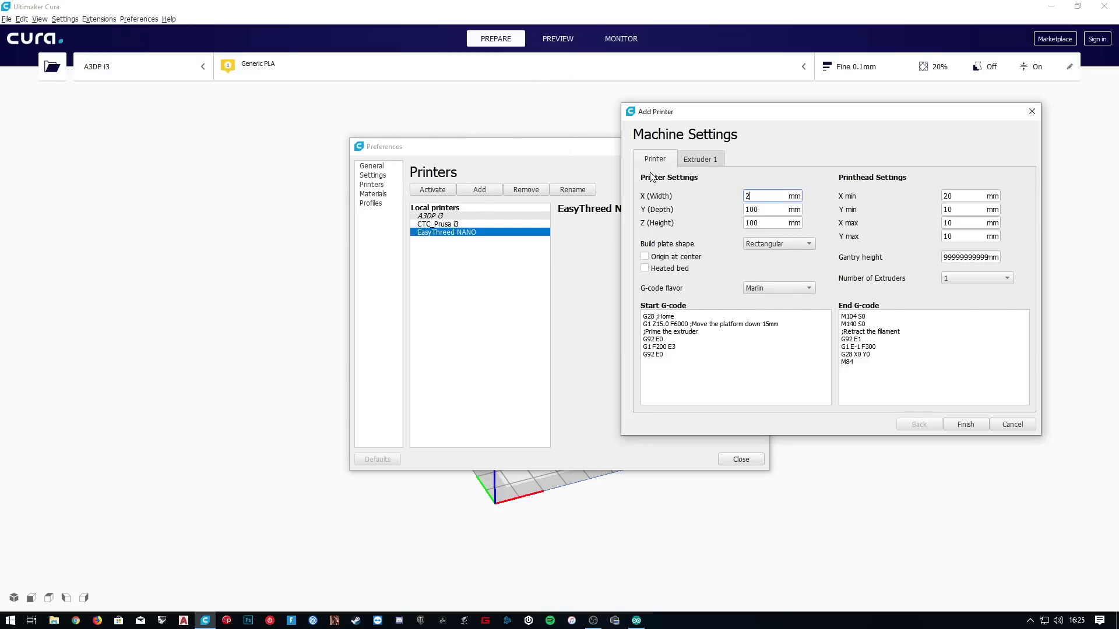
key(alt+Tab)
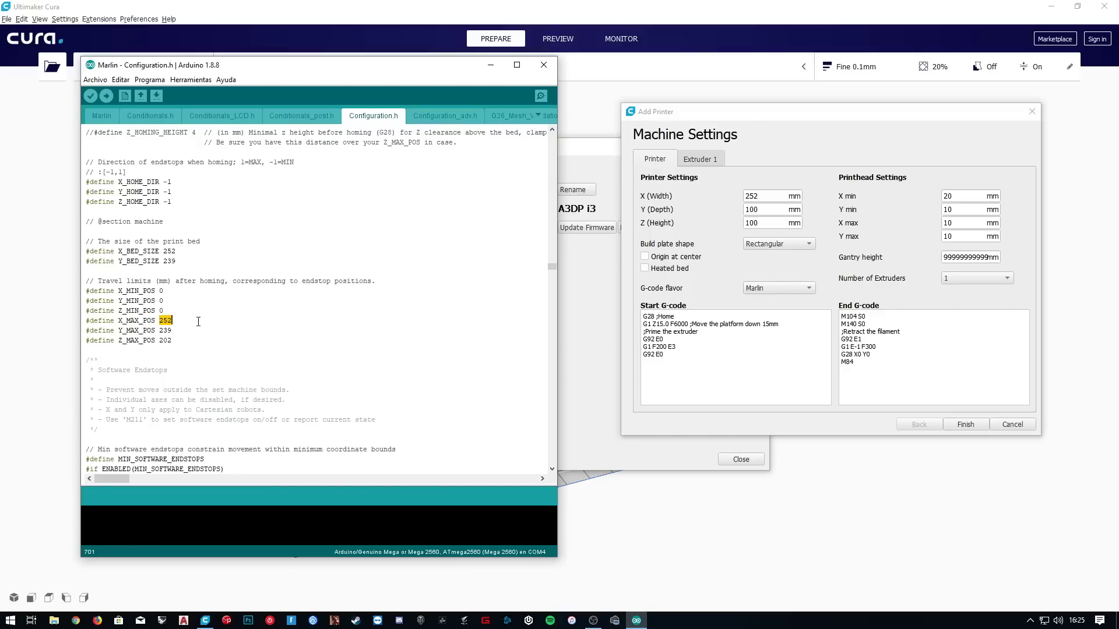
drag(155, 330, 285, 331)
click(782, 210)
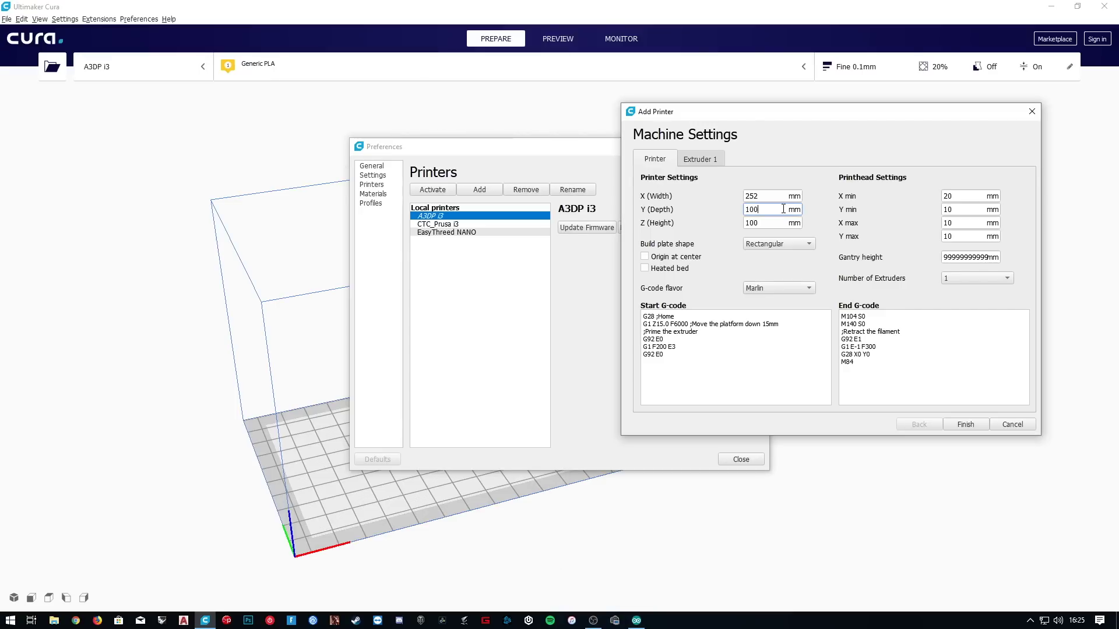
text(239)
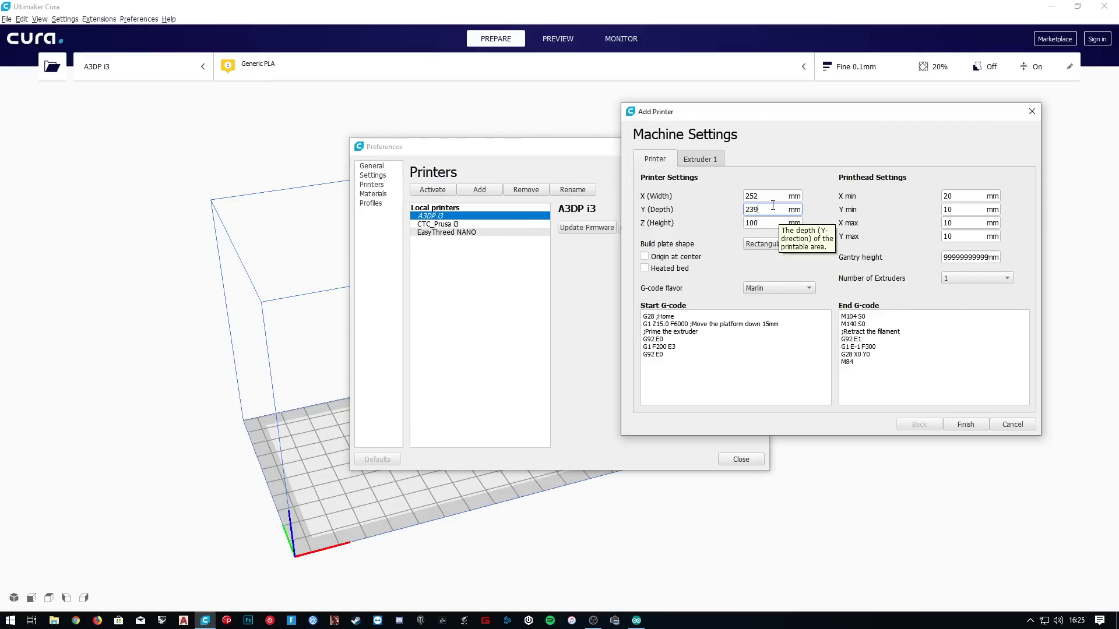
key(alt+Tab)
key(alt+Tab)
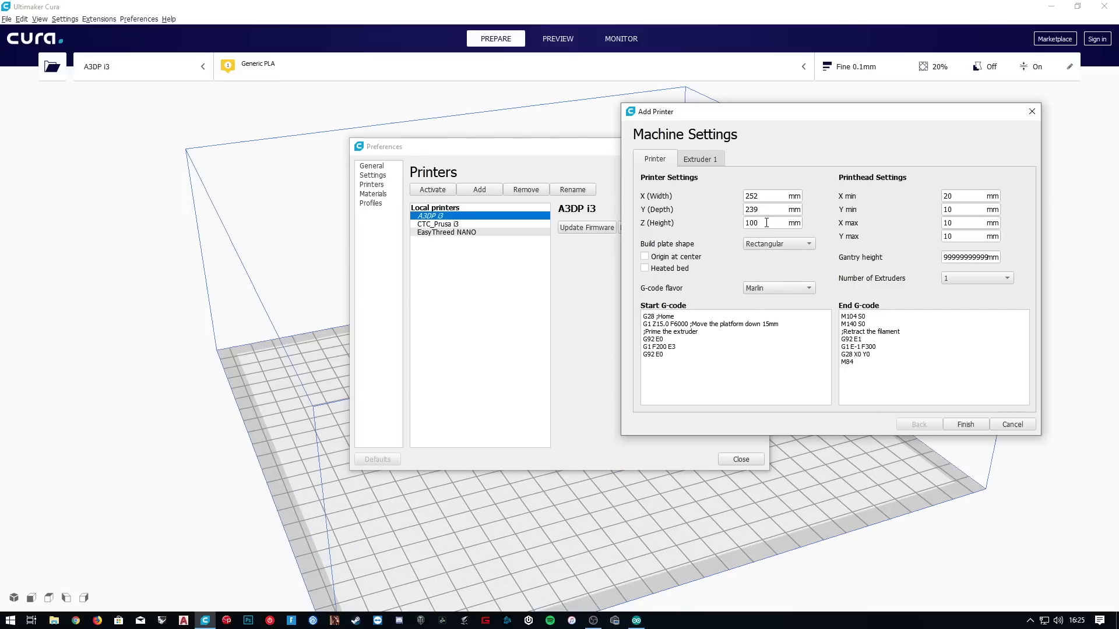
key(Tab)
text(202)
Step: Enable the heated bed, keep the Marlin G-code flavor, and set gantry height to 27 mm
click(645, 268)
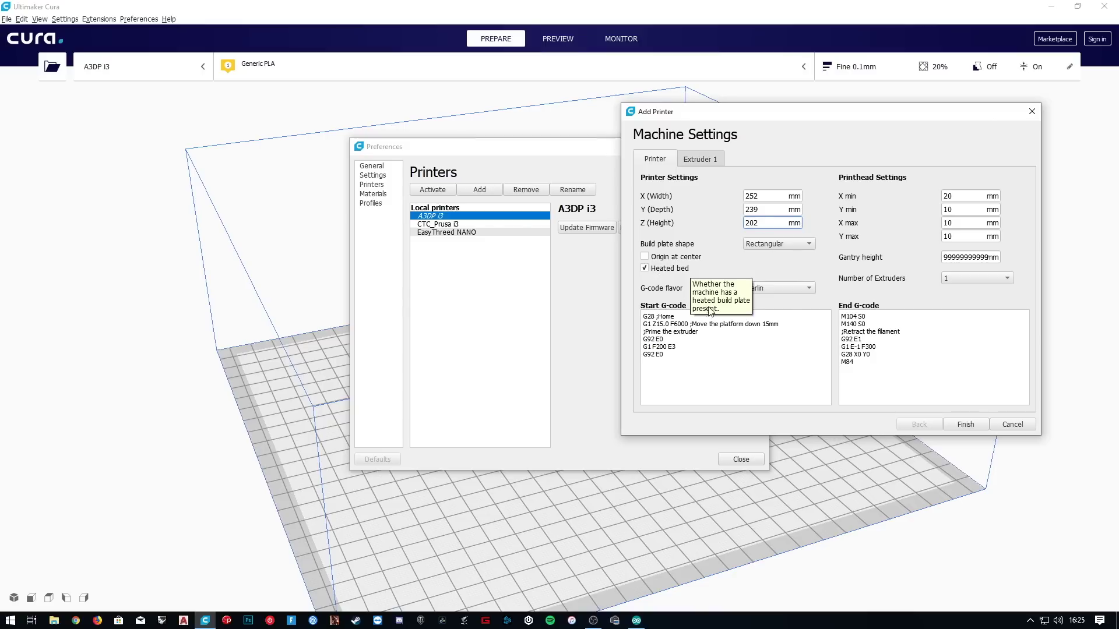
click(763, 289)
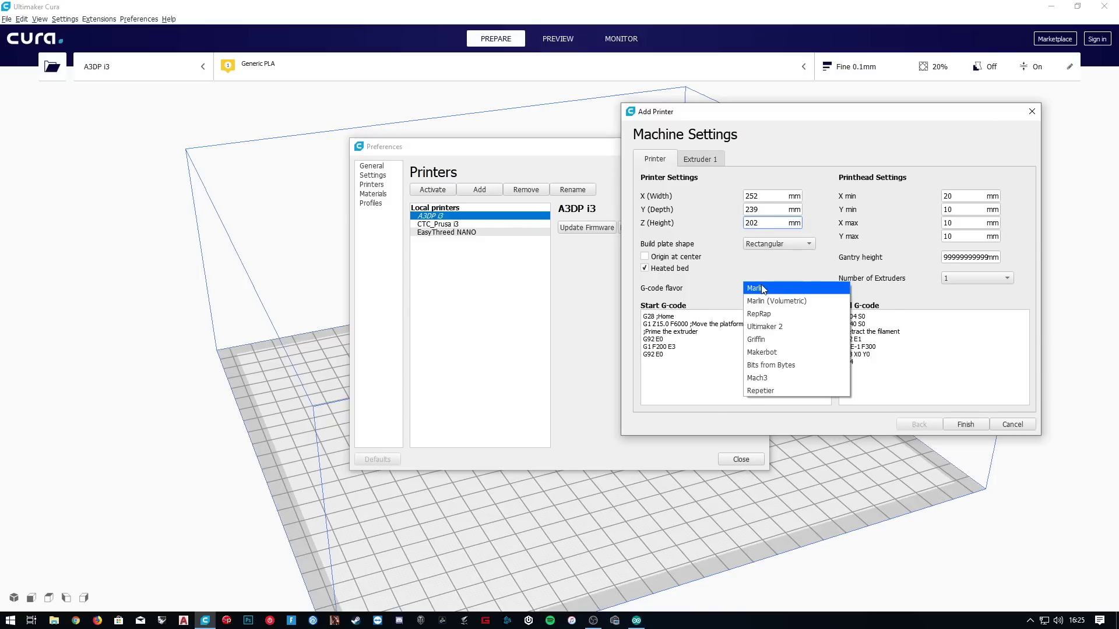
click(763, 288)
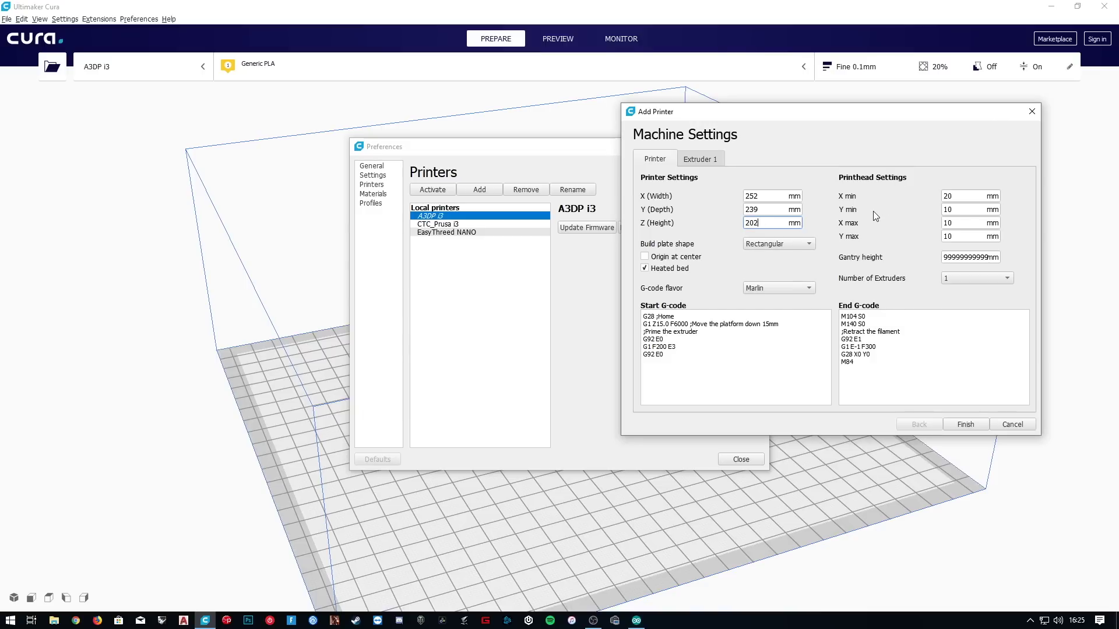
mouse_move(896, 201)
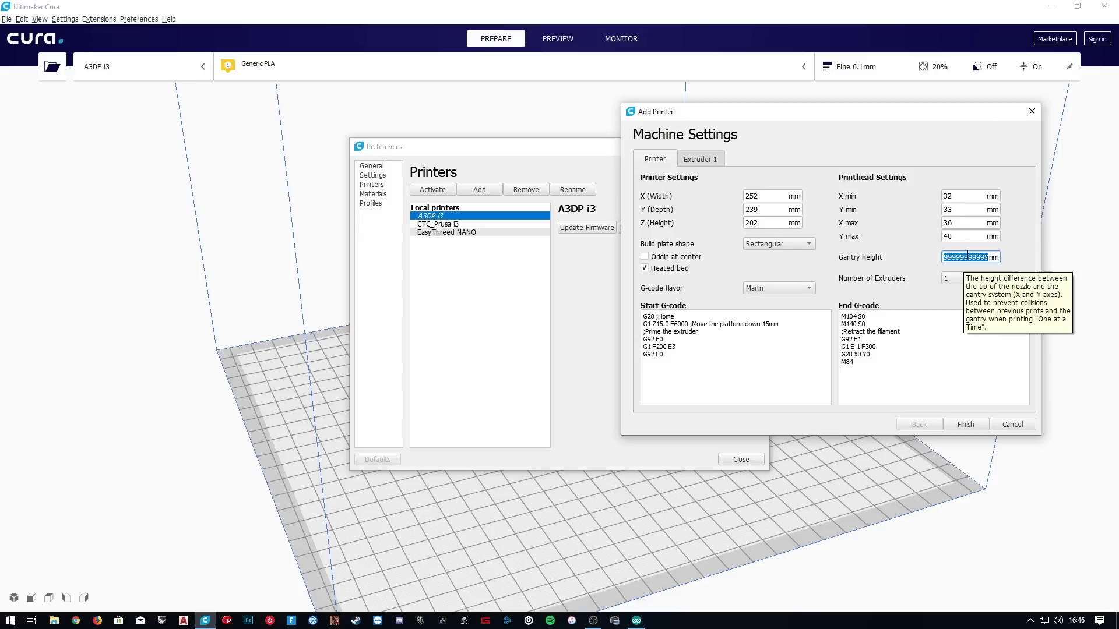
text(27)
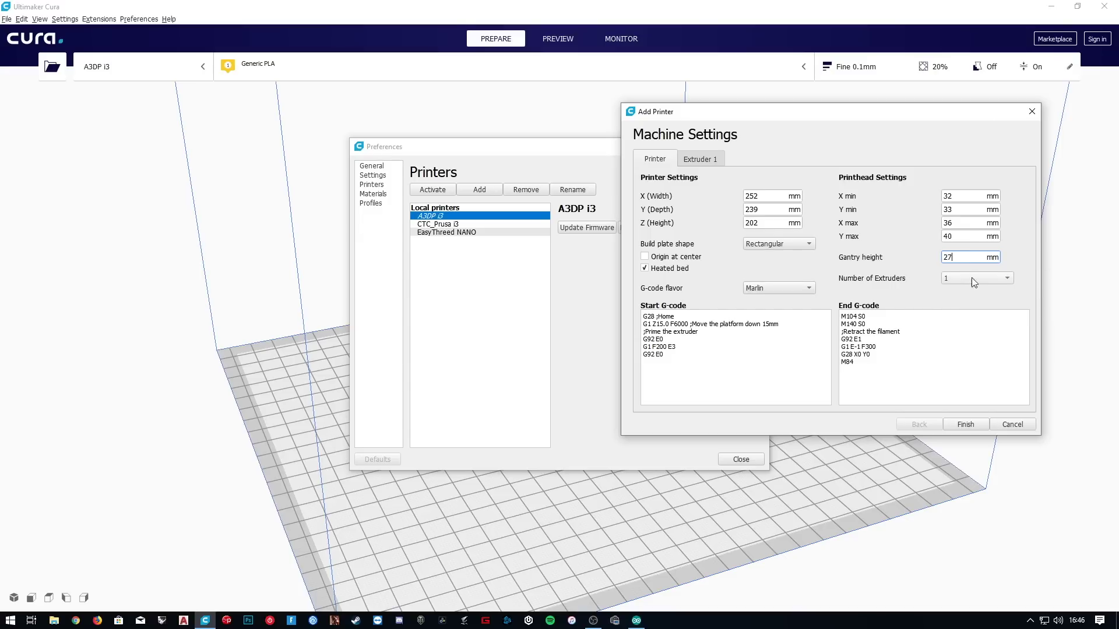
click(708, 159)
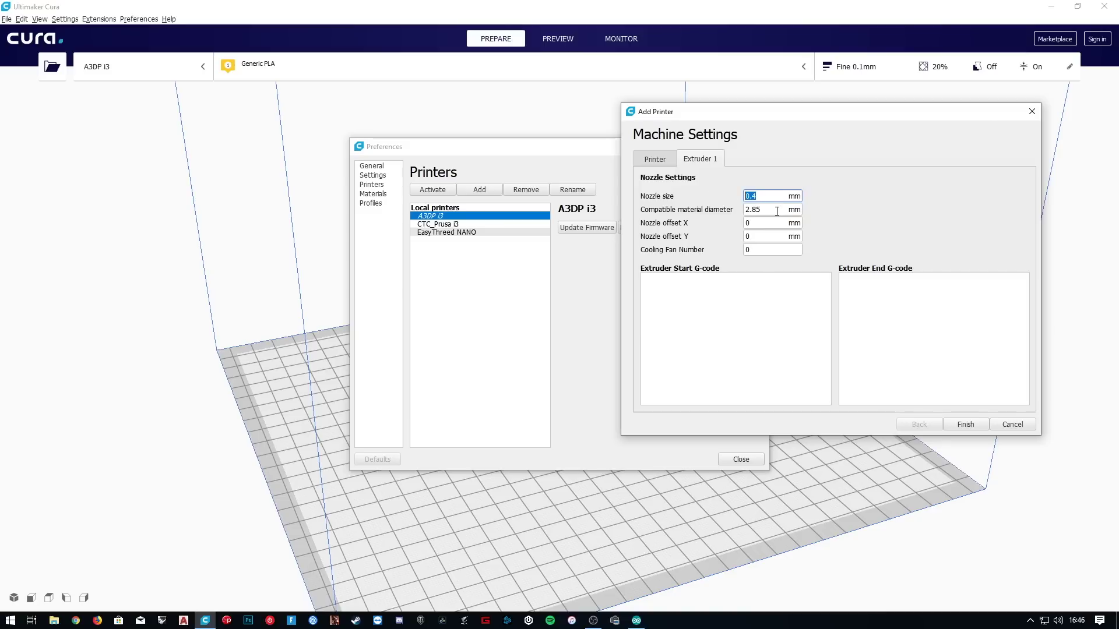
Step: Replace the 2.85 mm compatible material diameter on Extruder 1 with the thinner-filament value beginning '1.'
key(Tab)
text(1.)
click(773, 223)
click(773, 236)
click(771, 249)
click(654, 158)
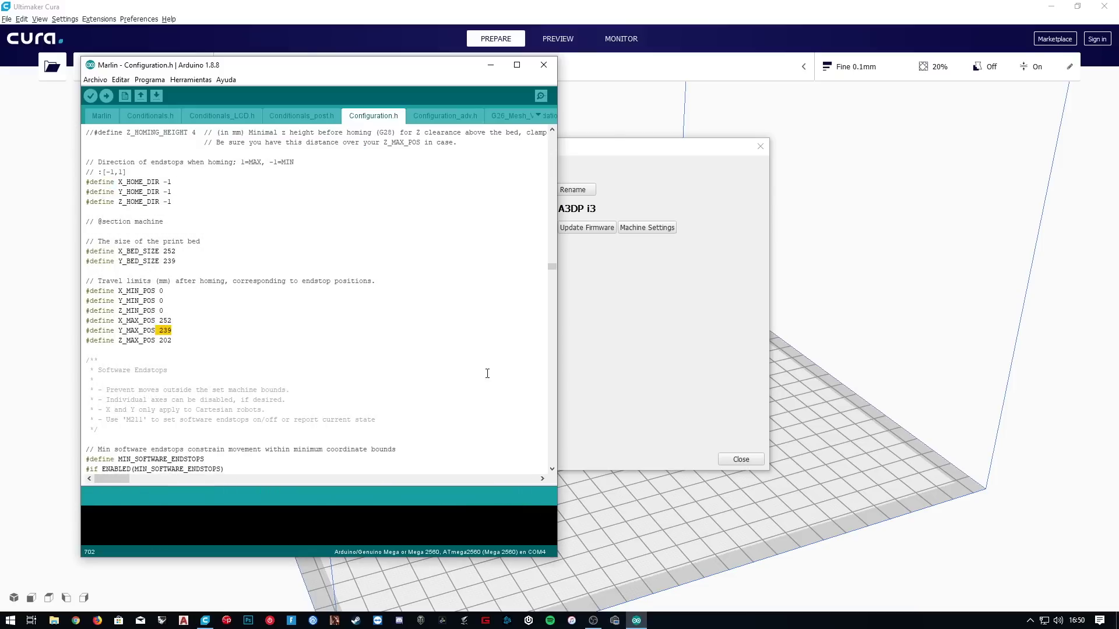
Step: Close the Marlin firmware window and Preferences, keeping A3DP i3 as the active printer
click(543, 70)
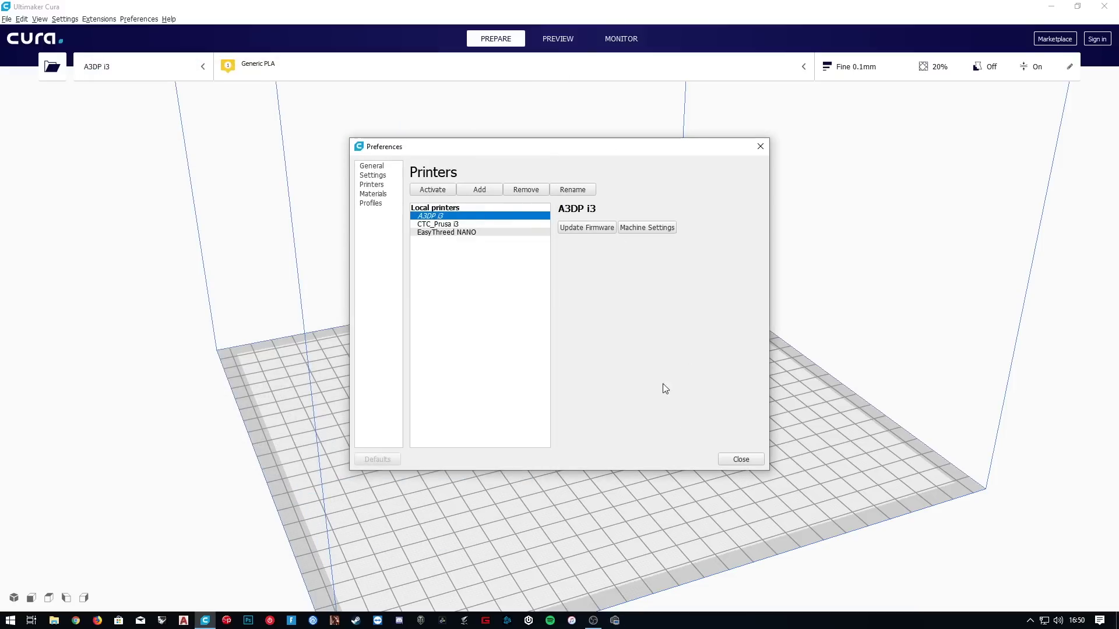
click(759, 146)
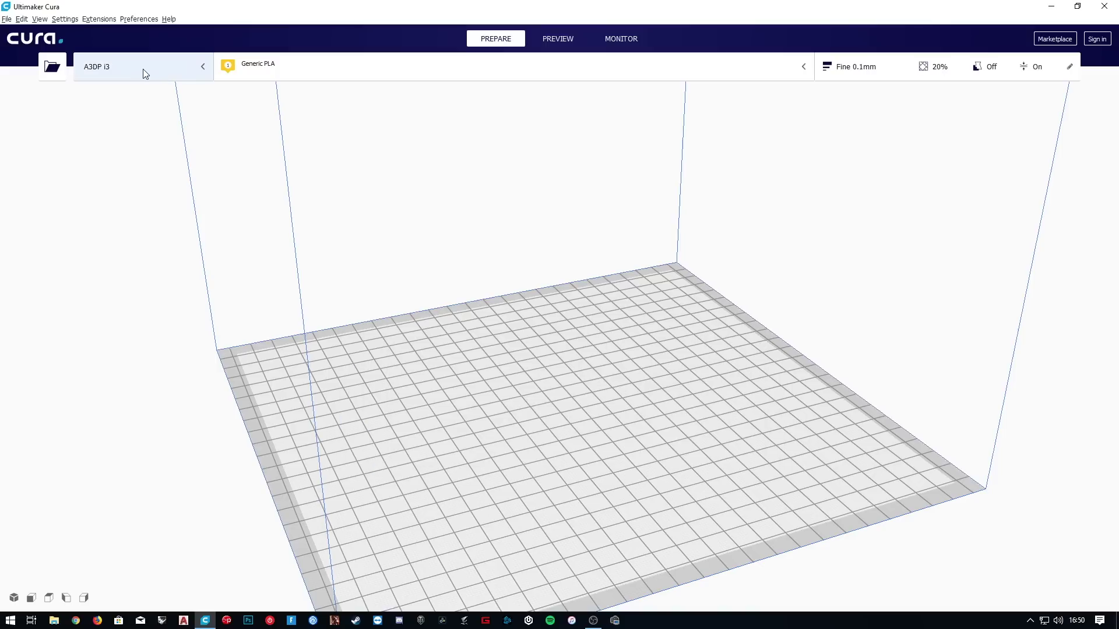
click(142, 69)
click(144, 69)
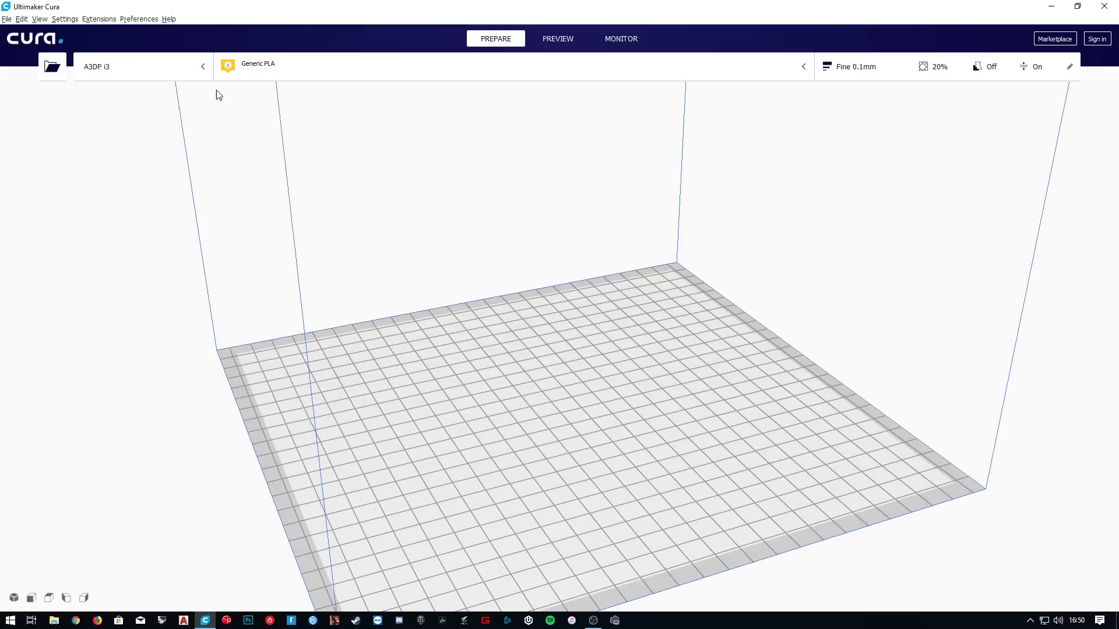
Step: Home the A3DP i3's X/Y and Z axes from the Monitor page
click(625, 39)
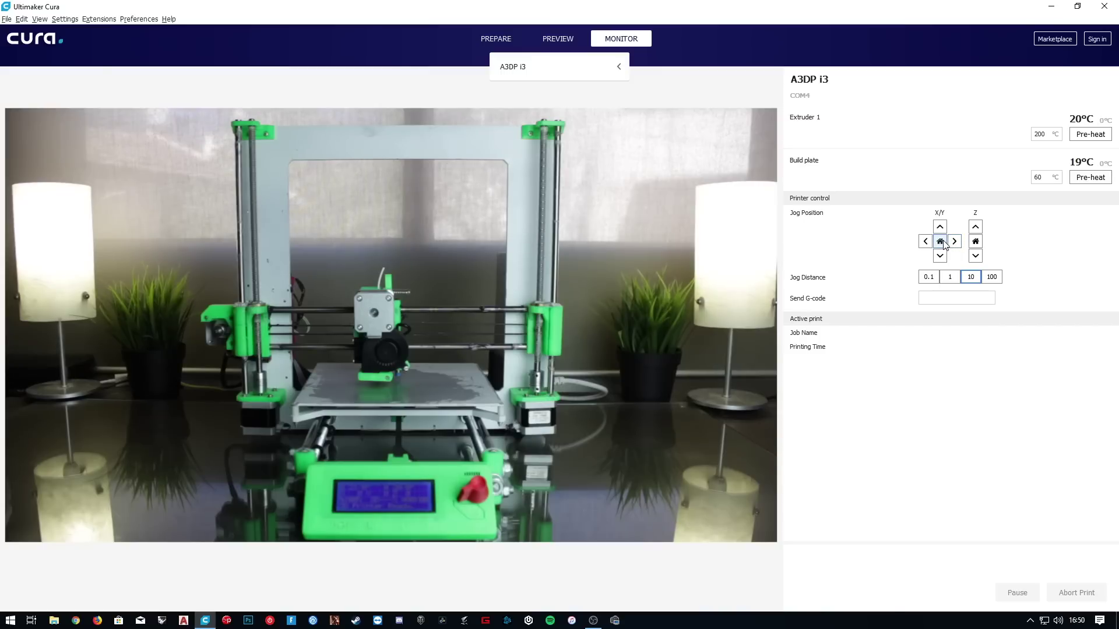
click(941, 242)
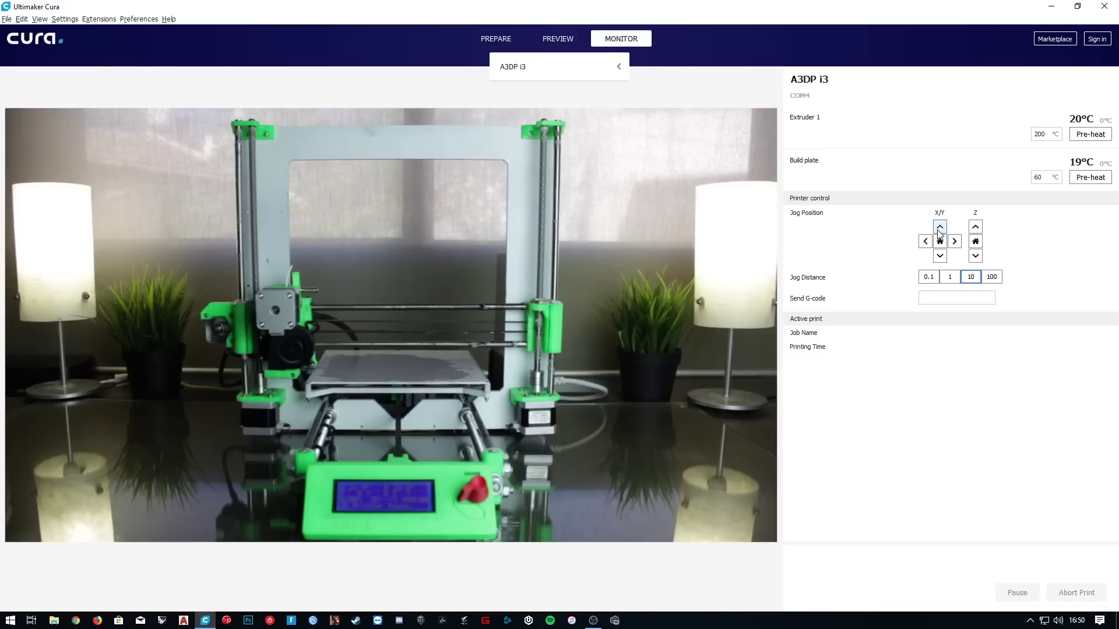
click(975, 242)
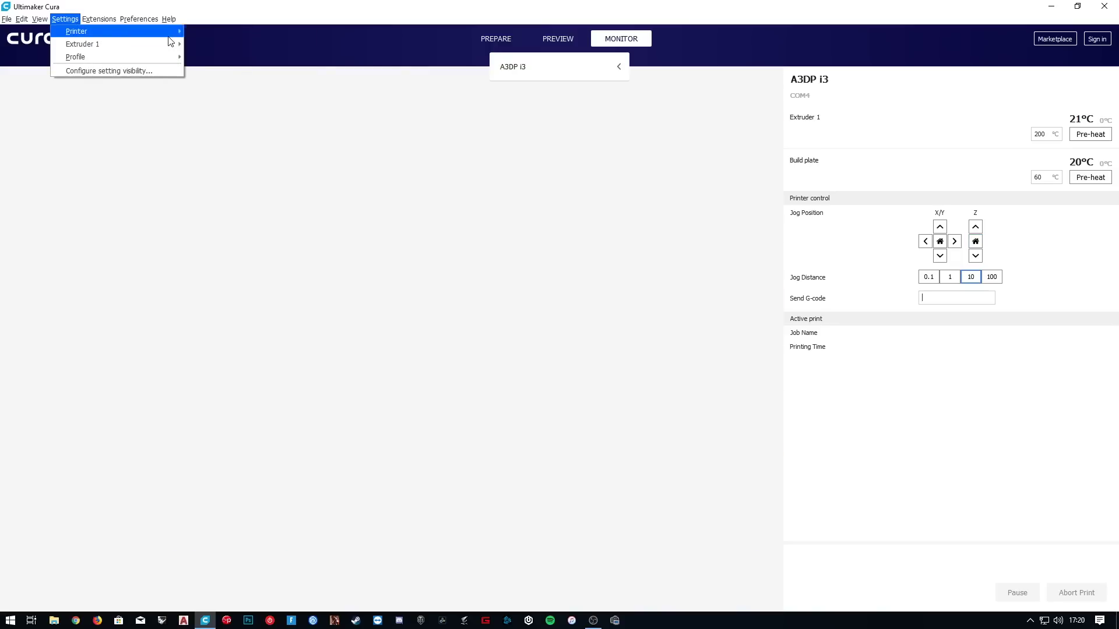
Step: Delete the A3DP i3's existing start and end G-code in Machine Settings
mouse_move(171, 41)
click(249, 110)
click(666, 232)
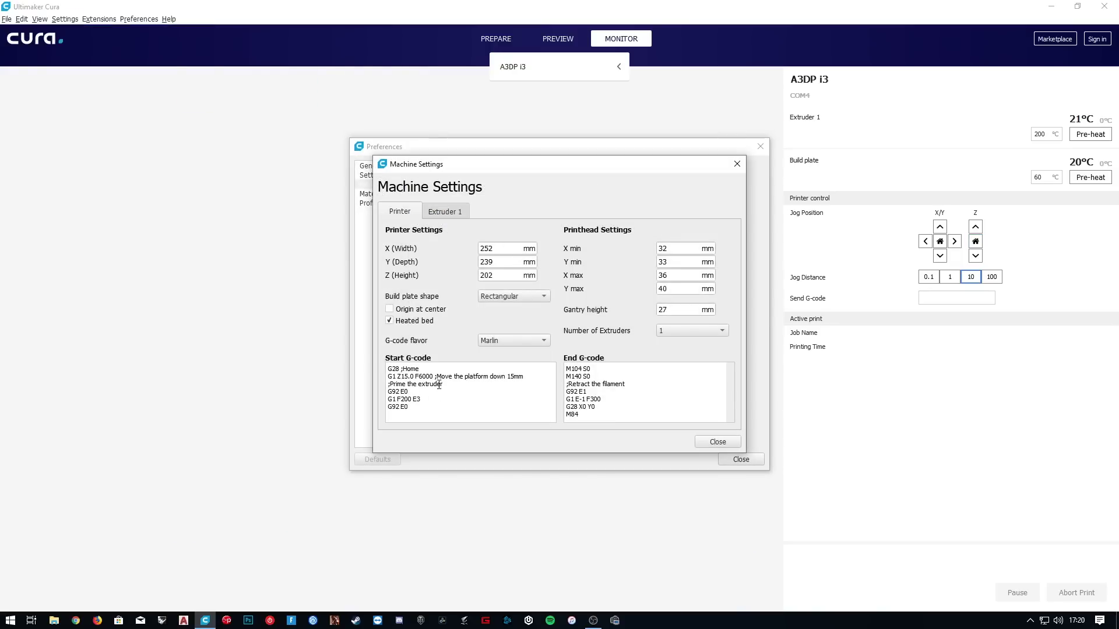
drag(434, 418, 441, 353)
key(BackSpace)
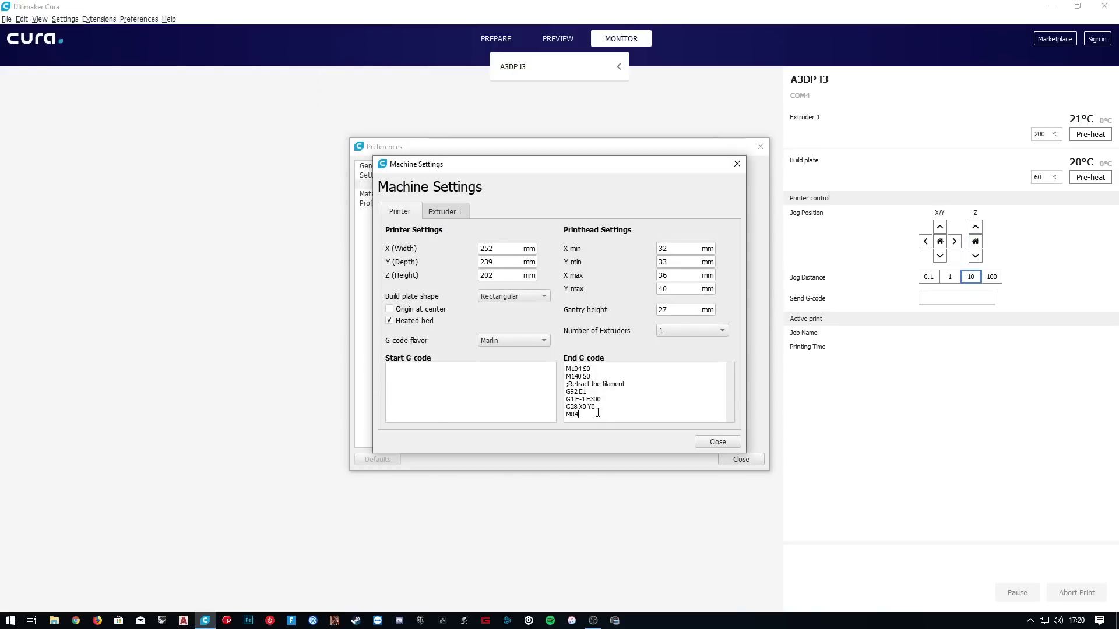
drag(589, 411, 564, 366)
key(BackSpace)
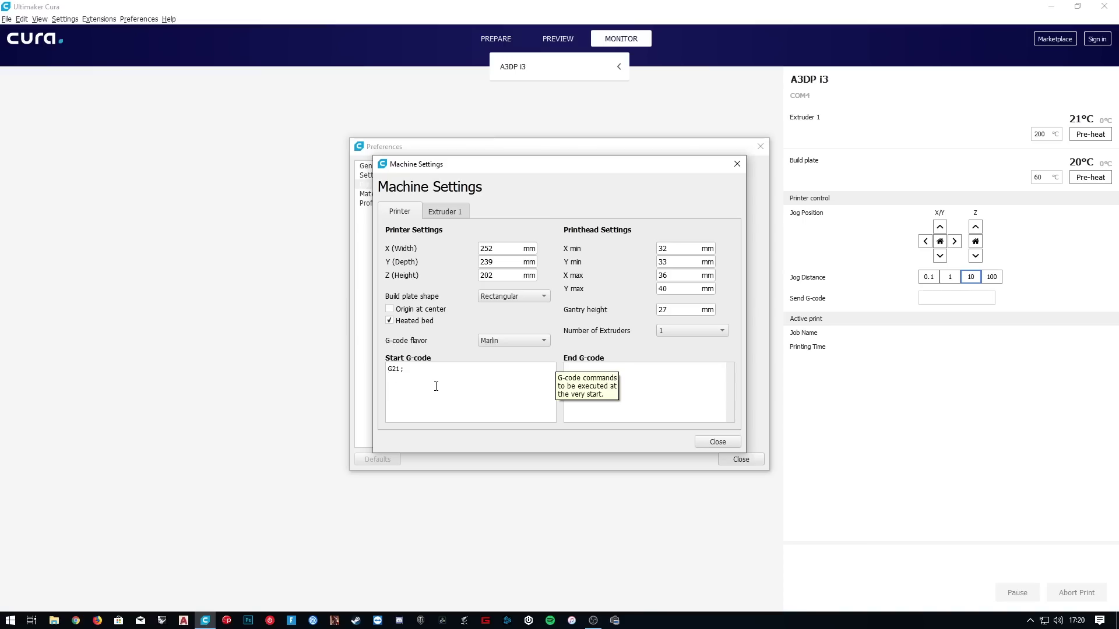
Step: Begin the start G-code with G21, G90, M82, then M104 and M140 first-layer temperature lines
text(90)
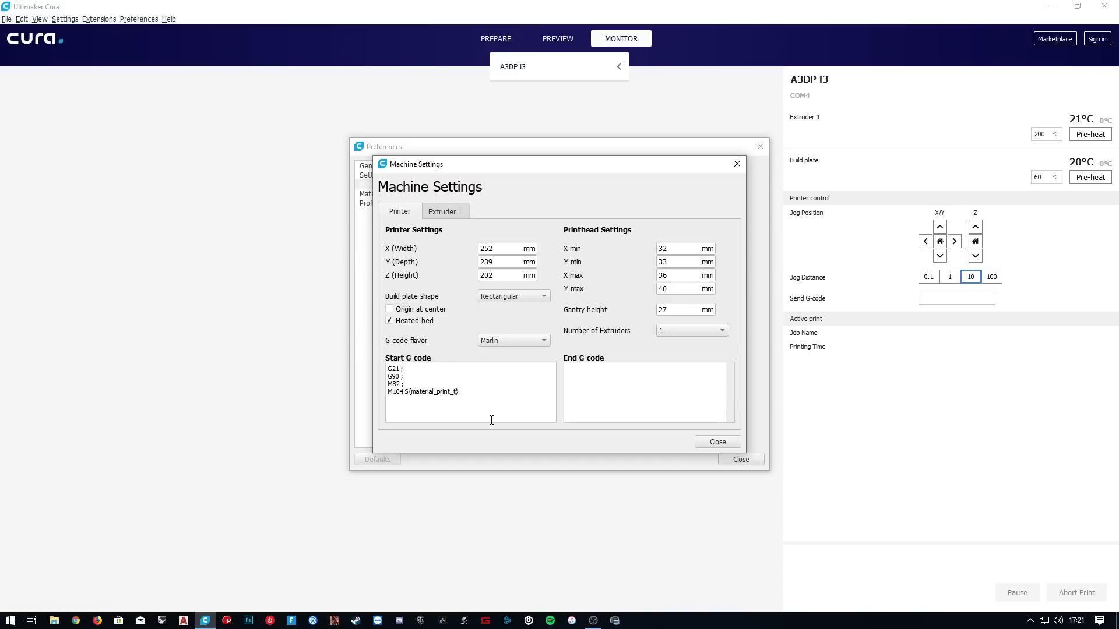
text(r_0})
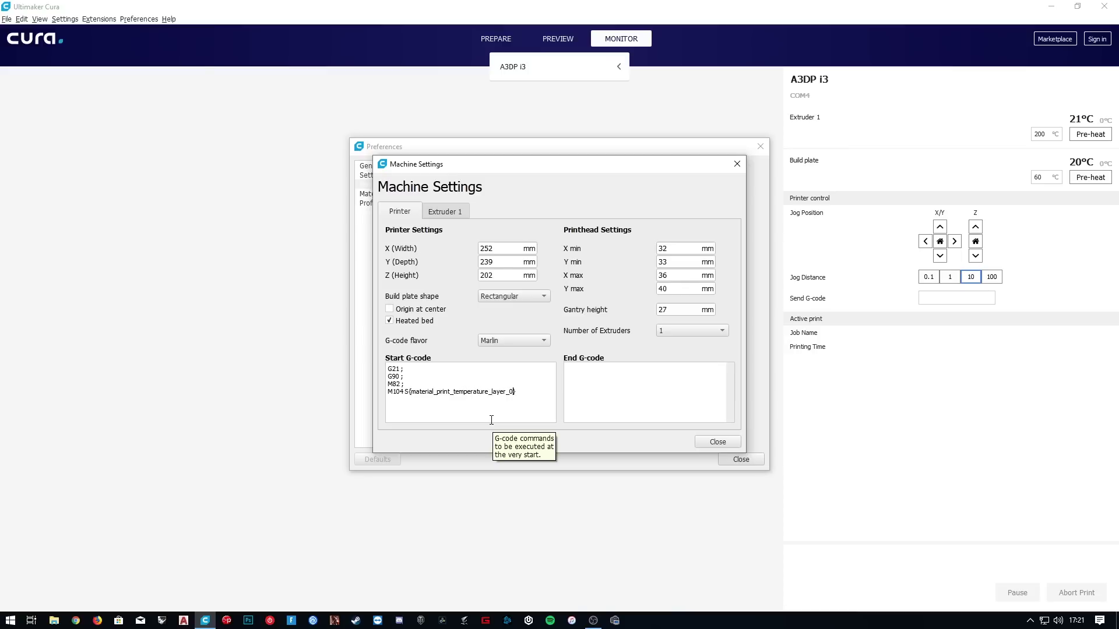
text(;)
key(Return)
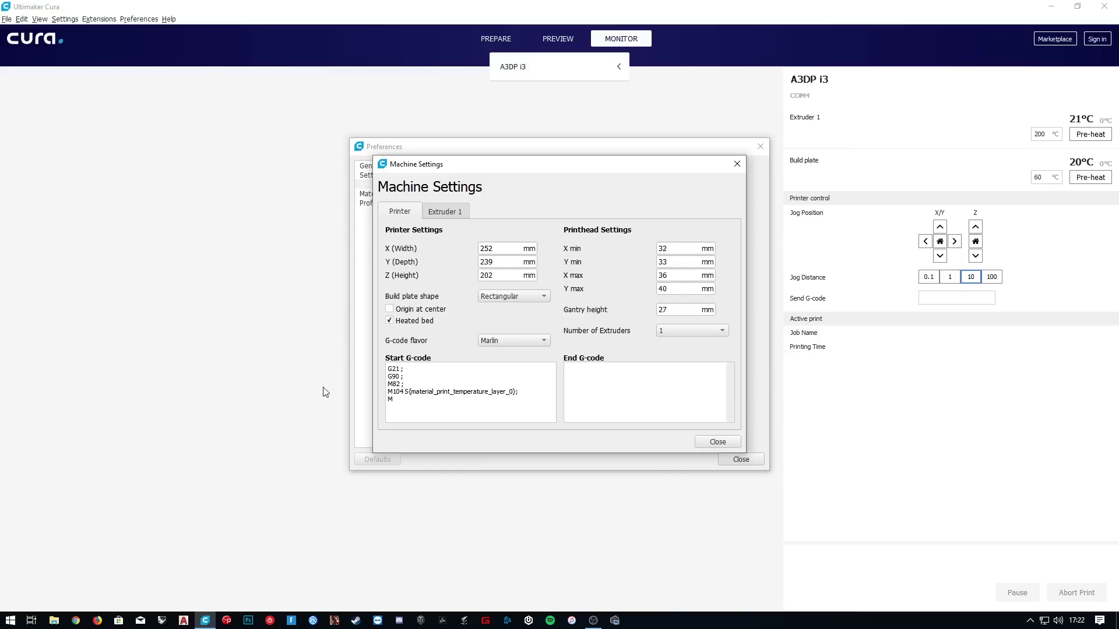
text(M140 X{})
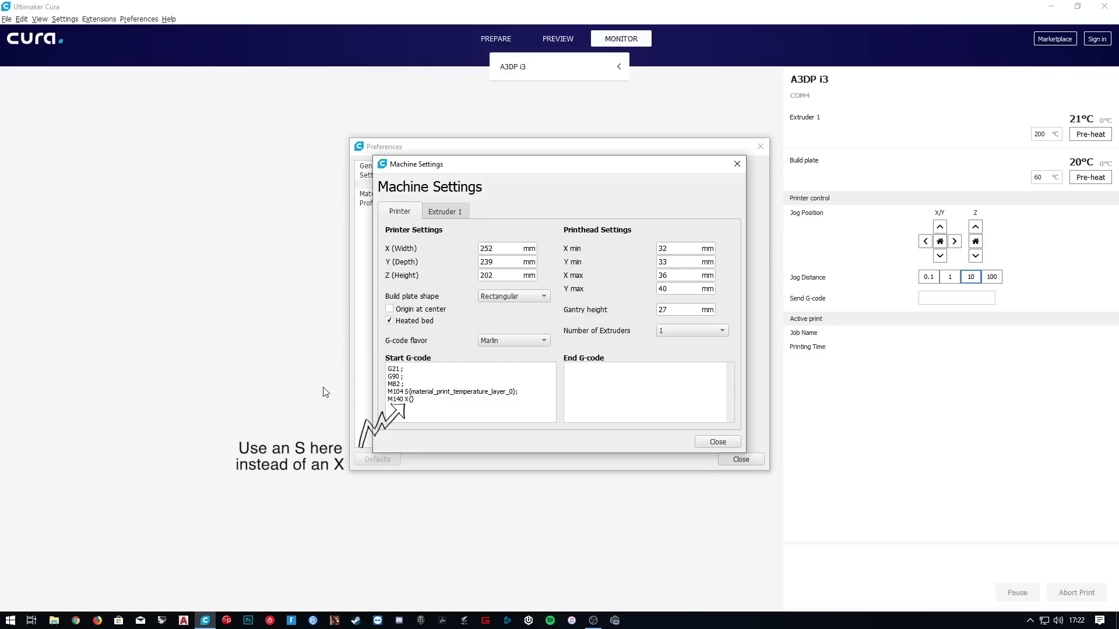
text(;)
key(Left)
key(Left)
text(material_bed_temperature_layer_0)
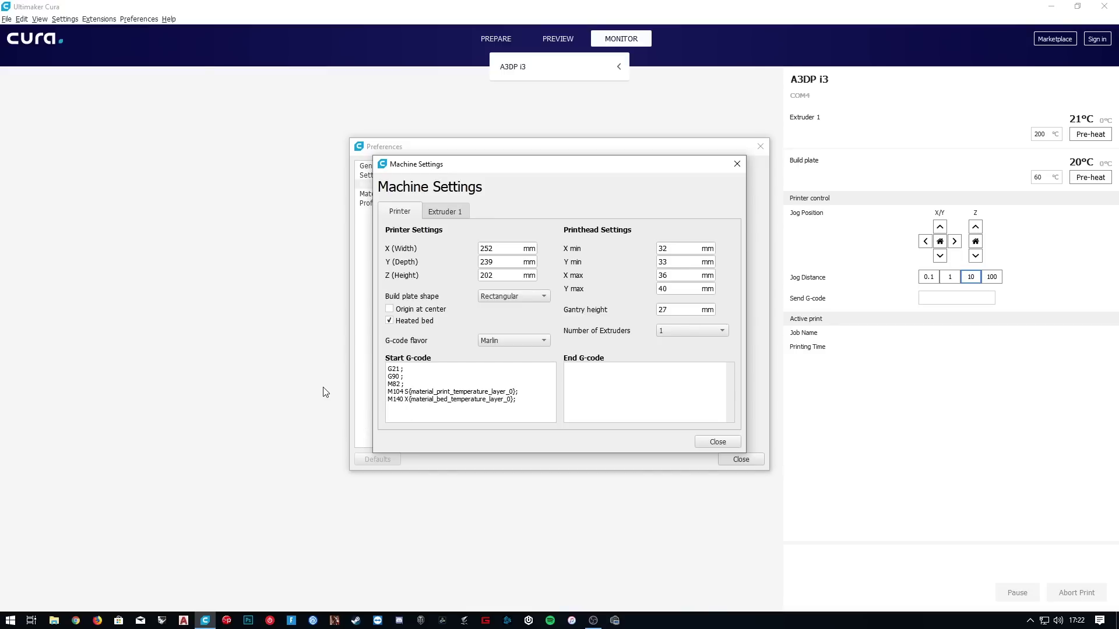
Step: Add M190 and M109 lines that wait for the first-layer bed and nozzle temperatures
click(535, 410)
key(Return)
text(M)
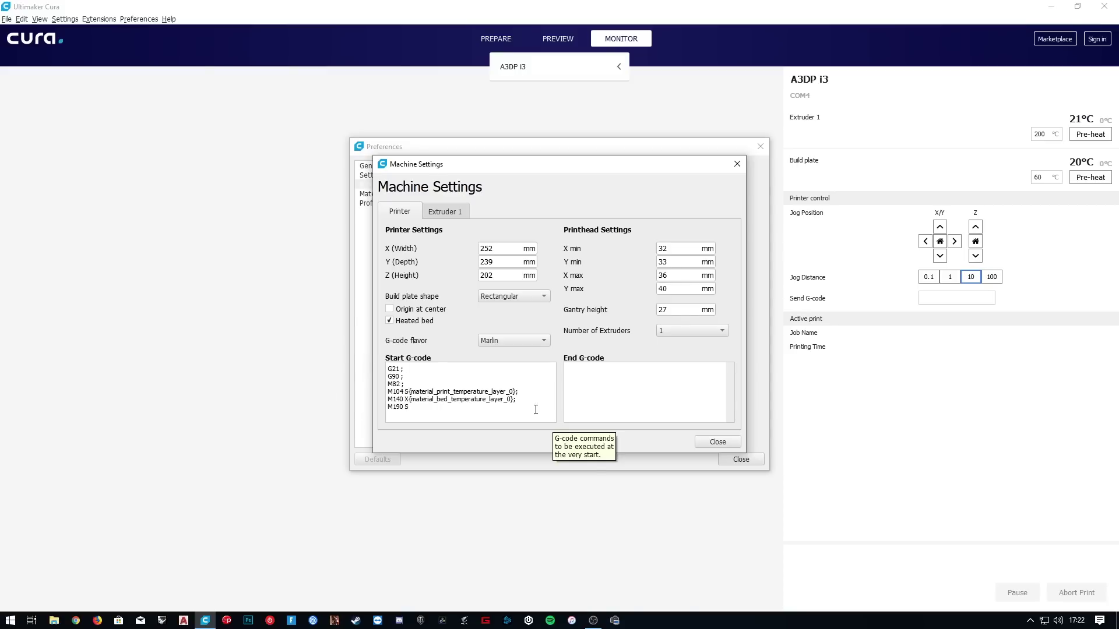
text(190 S)
text({material_bed_temperature_layer_0};)
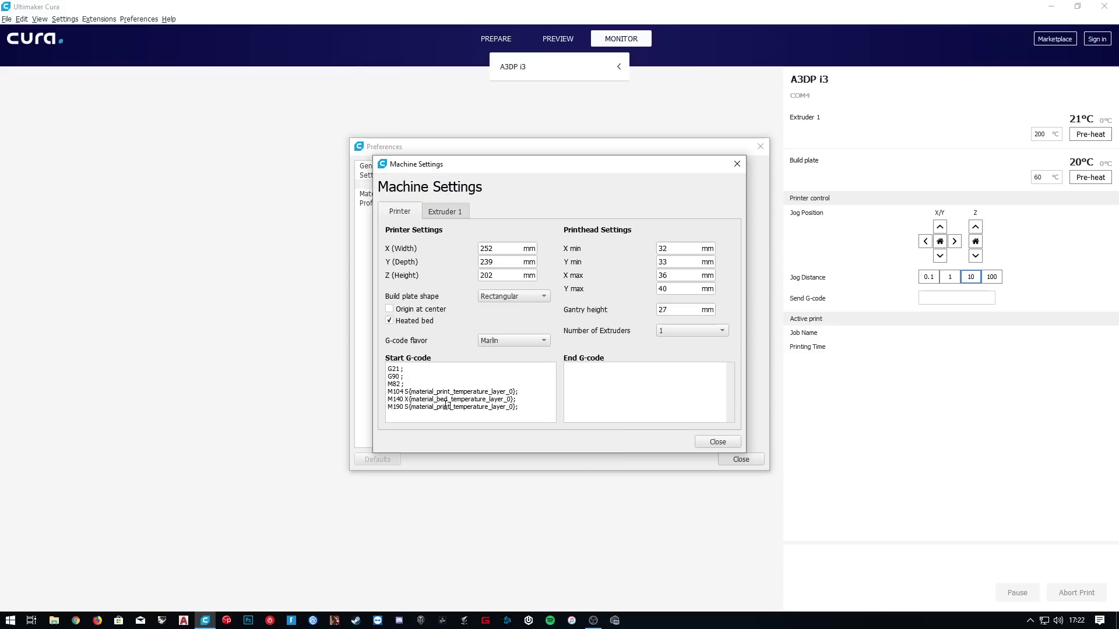
text(d)
key(End)
key(Return)
text(M109 S)
text({material_print_temperature_layer_0};)
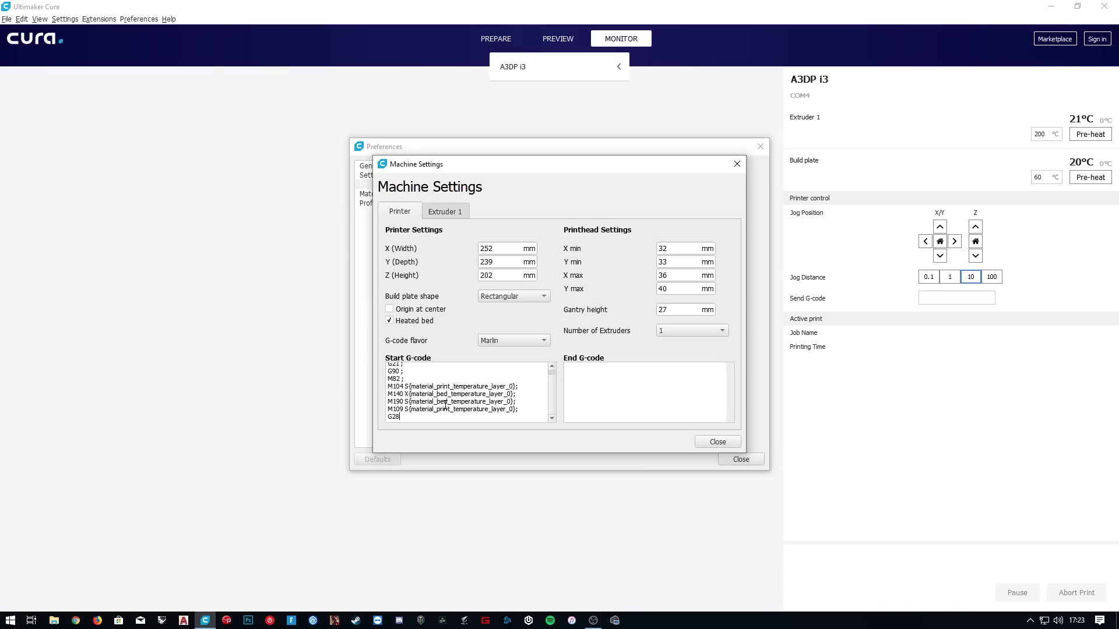
Step: Add G28, G29, G92 E0.0 and G1 Y0.0 lines after the temperature commands
scroll(445, 405, down, 1)
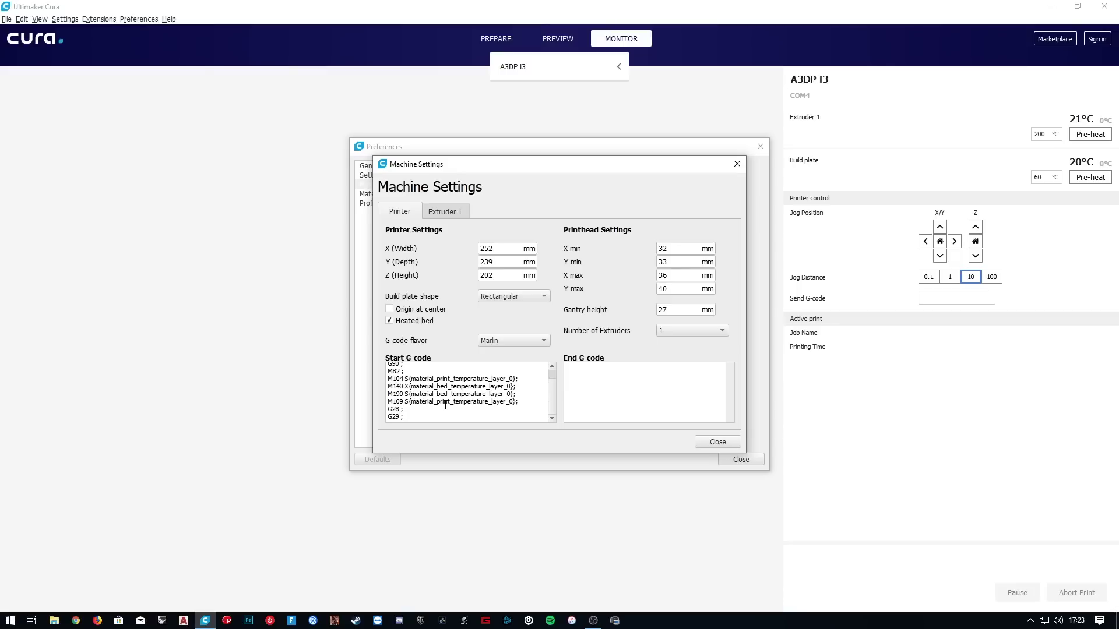
key(Return)
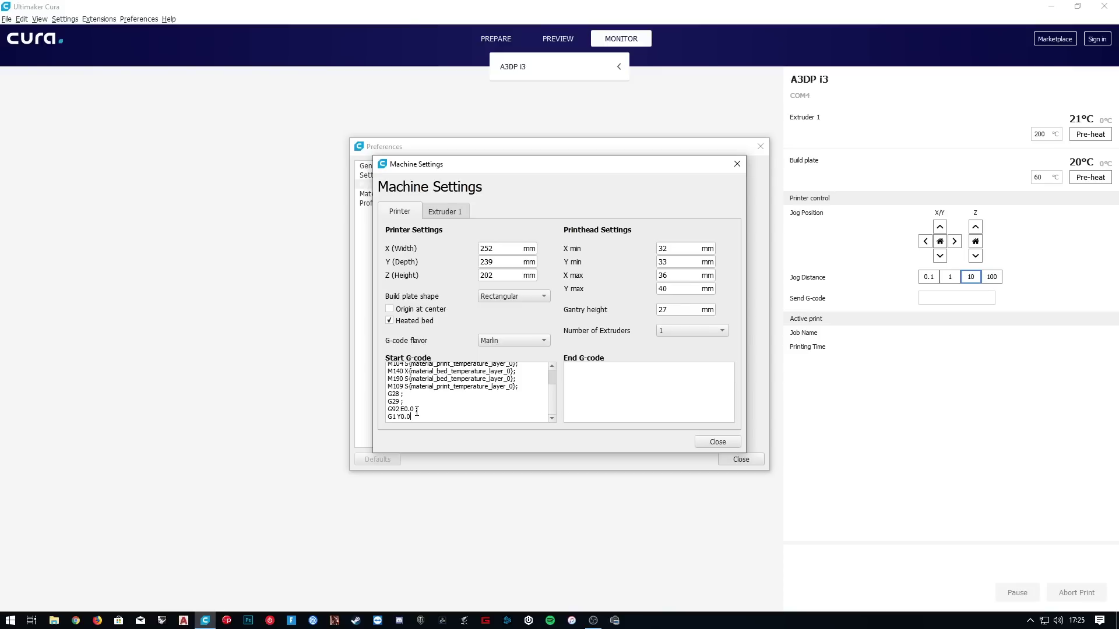
Step: Append F3000.0 to G1 Y0.0, then add G1 X100.0 Z0.0 E30.0 F1000.0 and G92 E0.0
text(F3000.0)
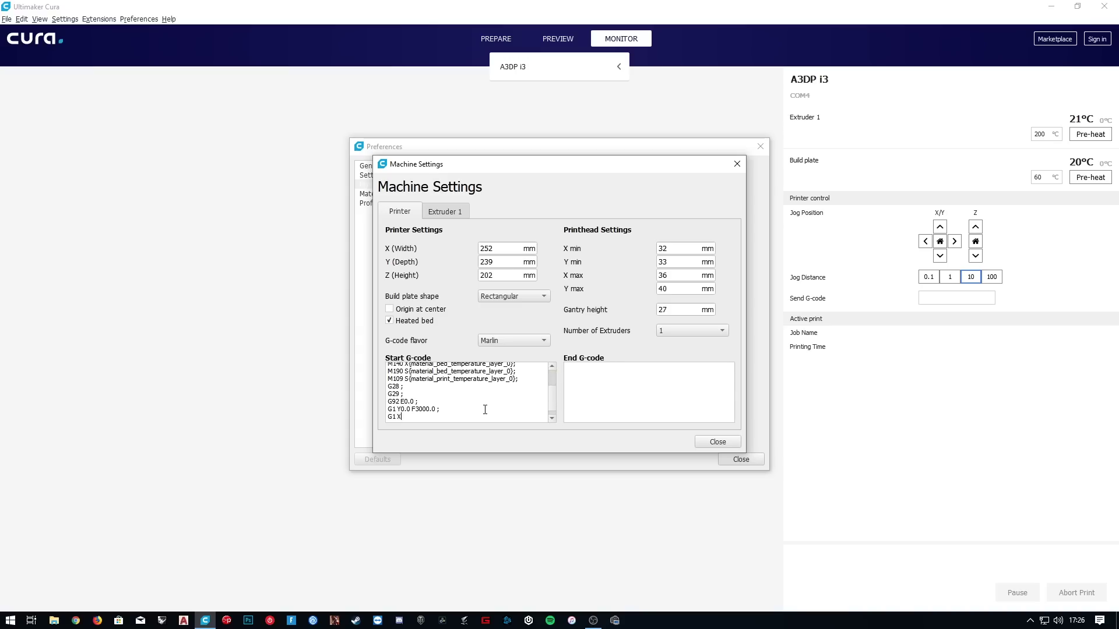
text(0 E30.0 F1000.0)
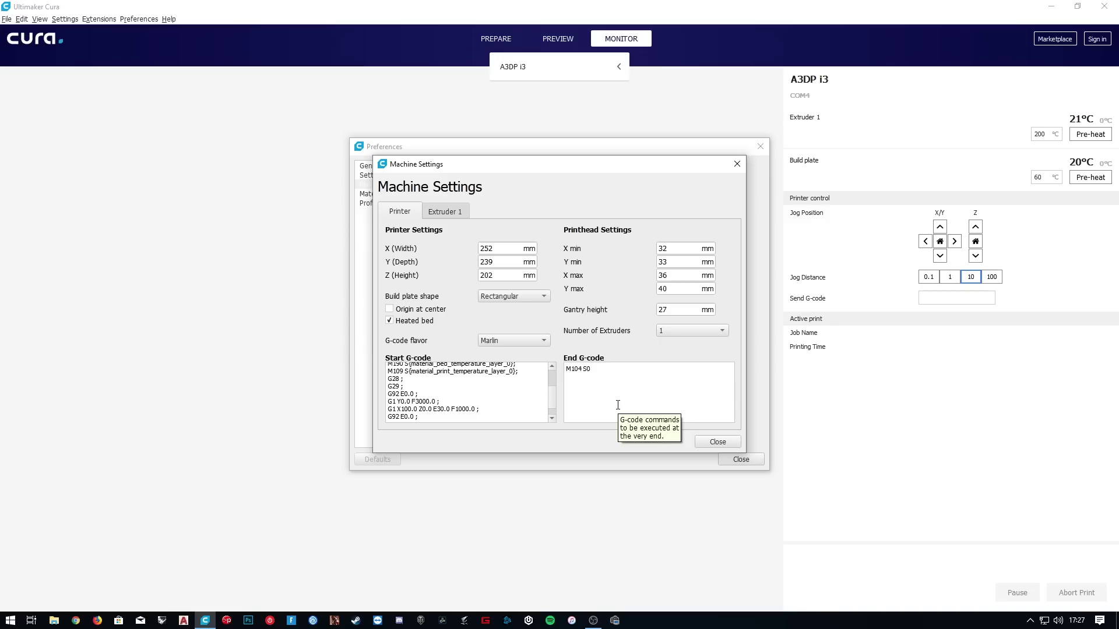
Step: Write end G-code M104 S0, M140 S0, M107, G1 X0 Y235, M84, then close Machine Settings
text(S0 ;)
key(Return)
text(M84 ;)
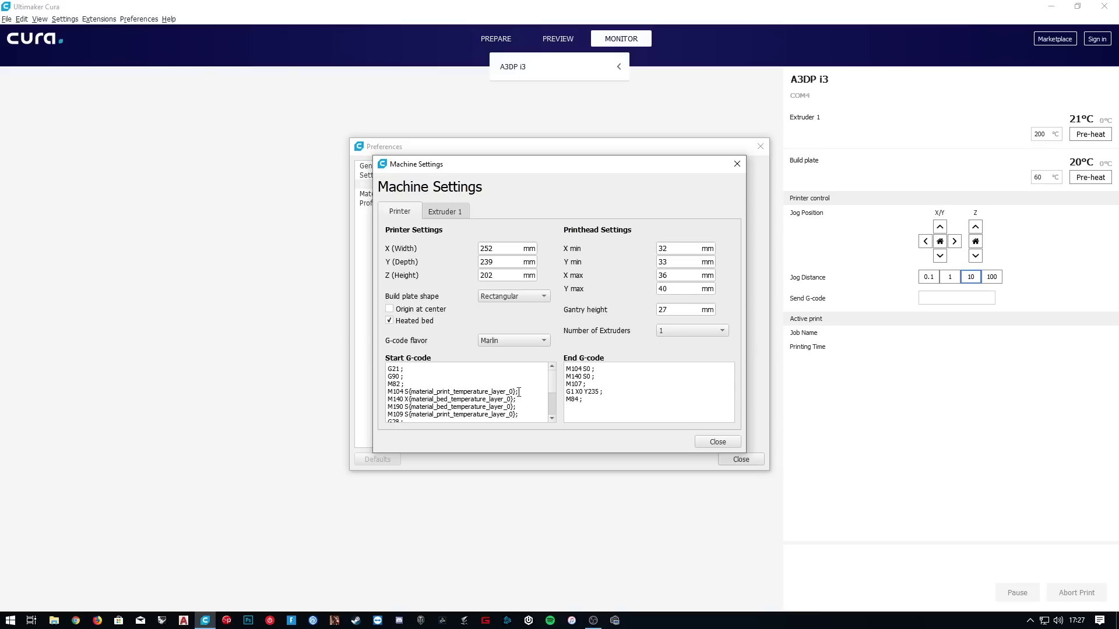
mouse_move(553, 387)
mouse_down()
mouse_move(554, 419)
mouse_move(554, 371)
mouse_up()
click(713, 442)
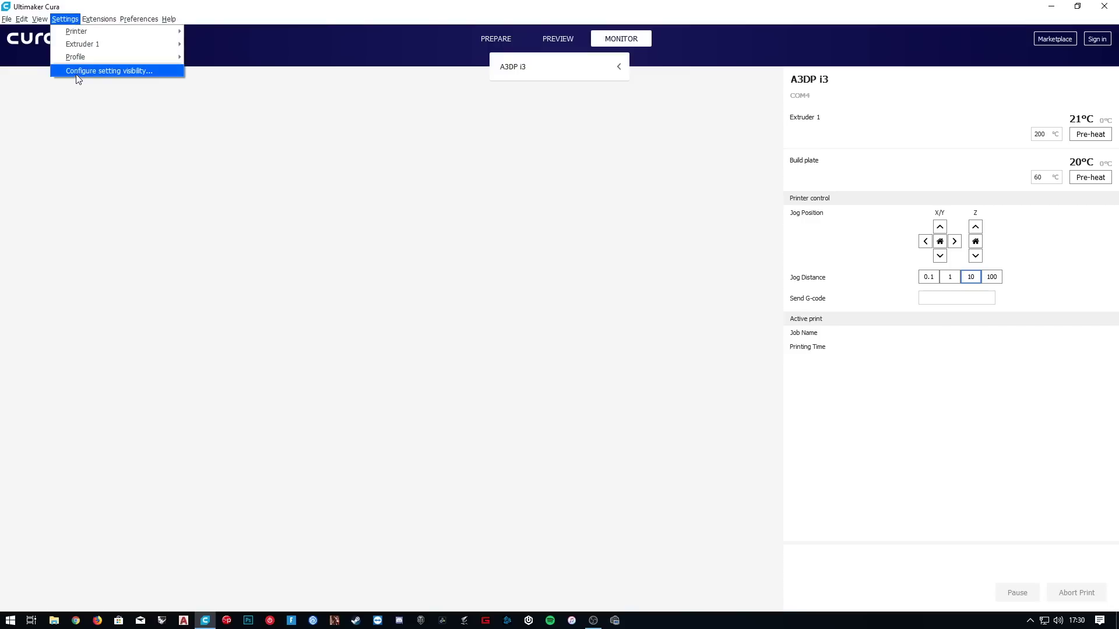
Step: Rename the custom material to Yellow ABS, brand Architects3DP, material type ABS
click(88, 70)
click(373, 193)
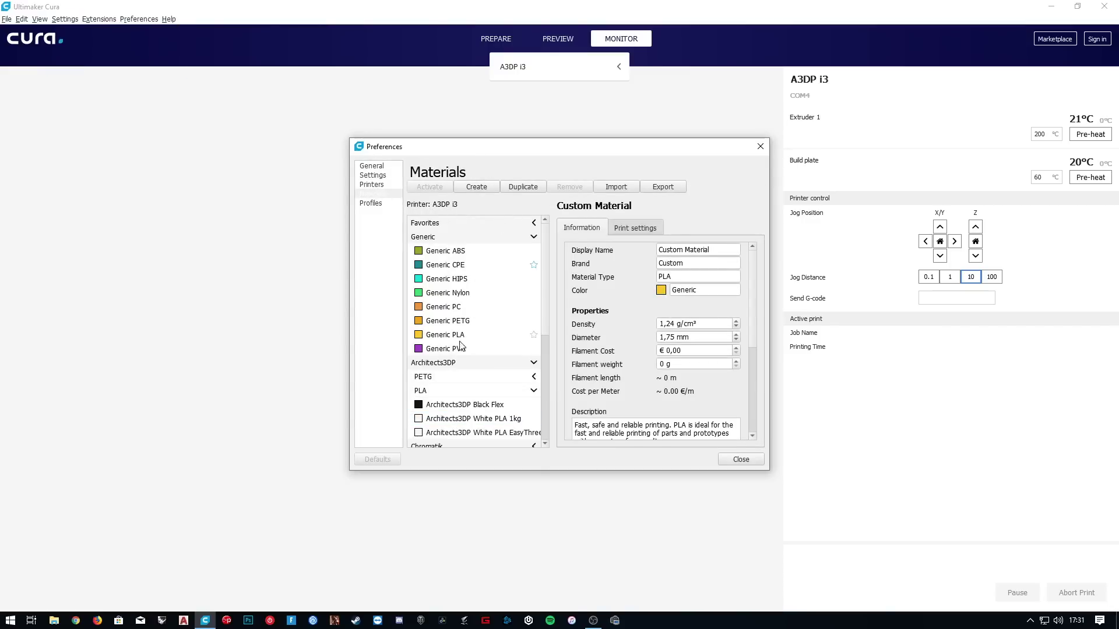
click(484, 188)
text(Yellow)
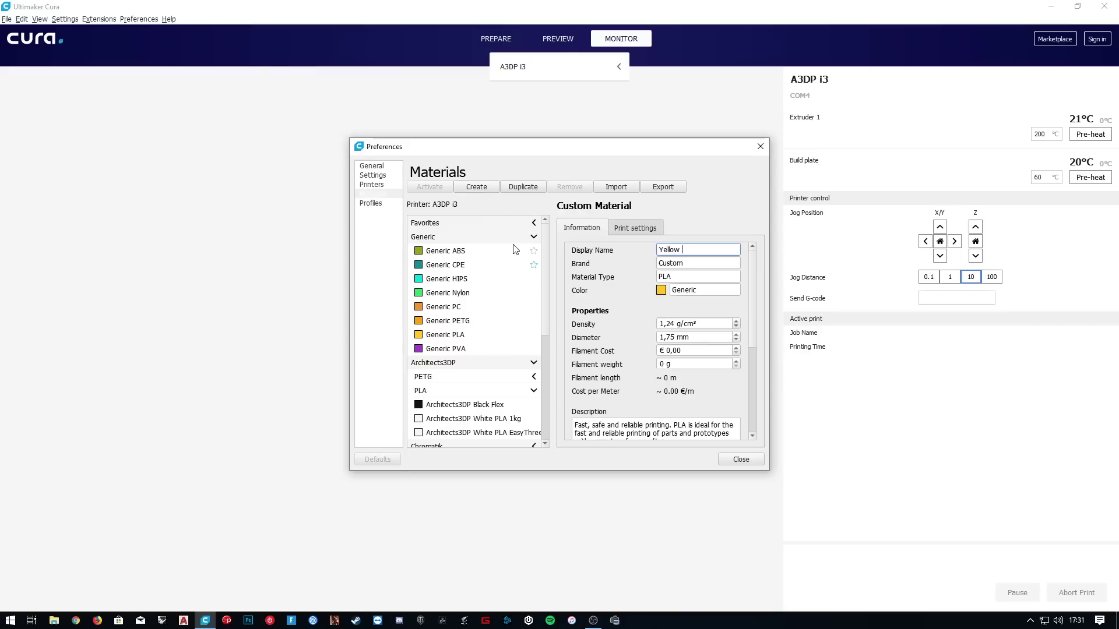
text( ABS)
key(Tab)
text(Architects3DP)
key(Tab)
text(AB)
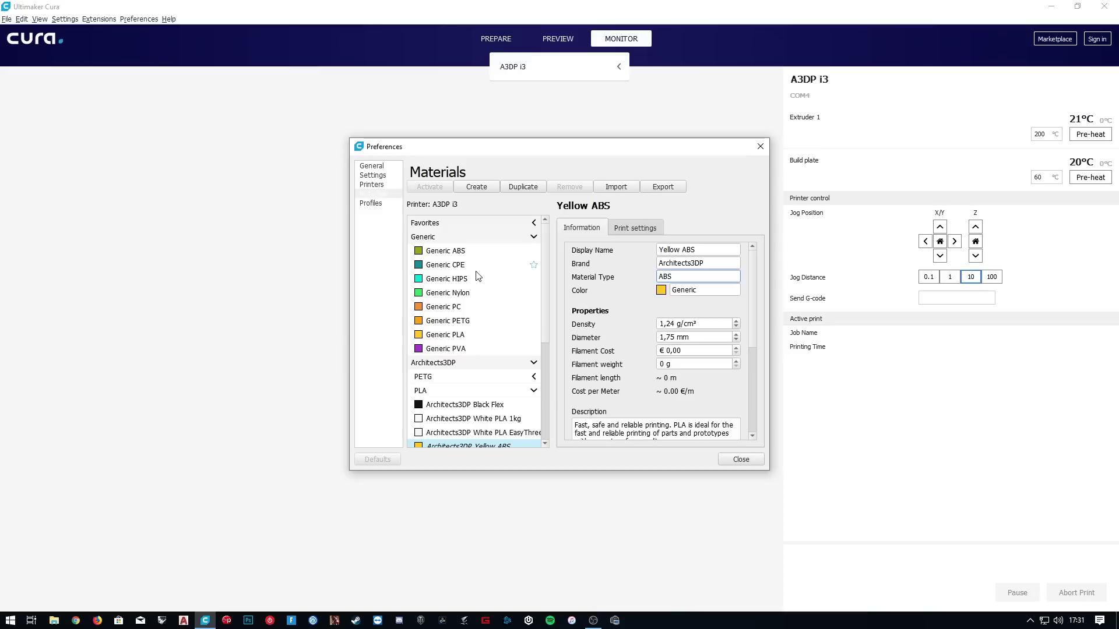
key(Return)
Step: Set the material's printing temperature to 235 °C and close the preferences
click(674, 337)
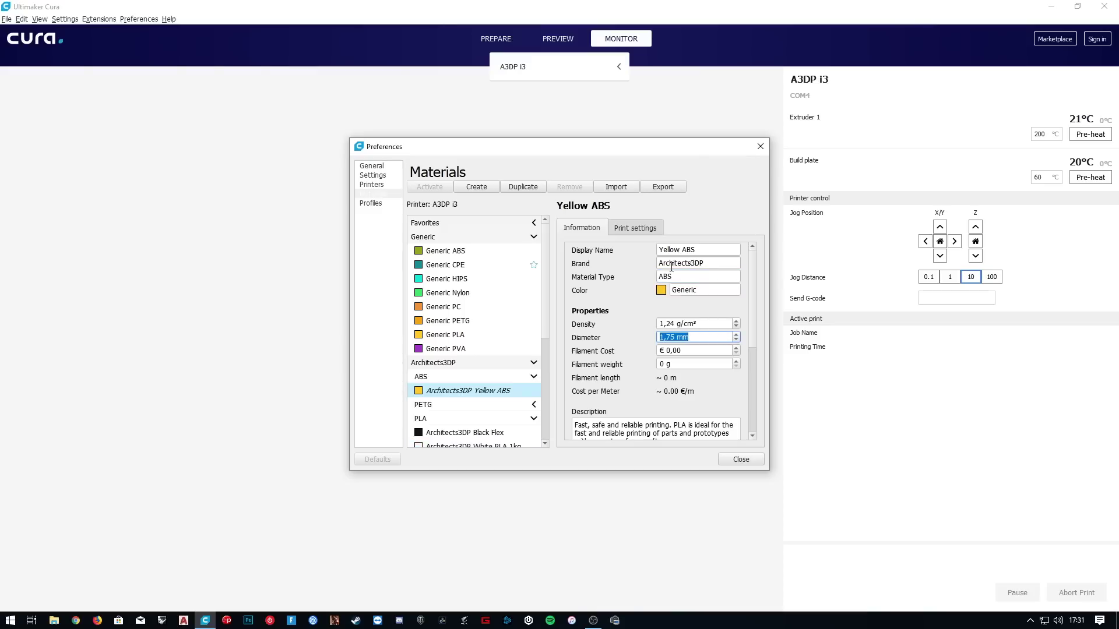
click(640, 228)
drag(671, 249, 676, 249)
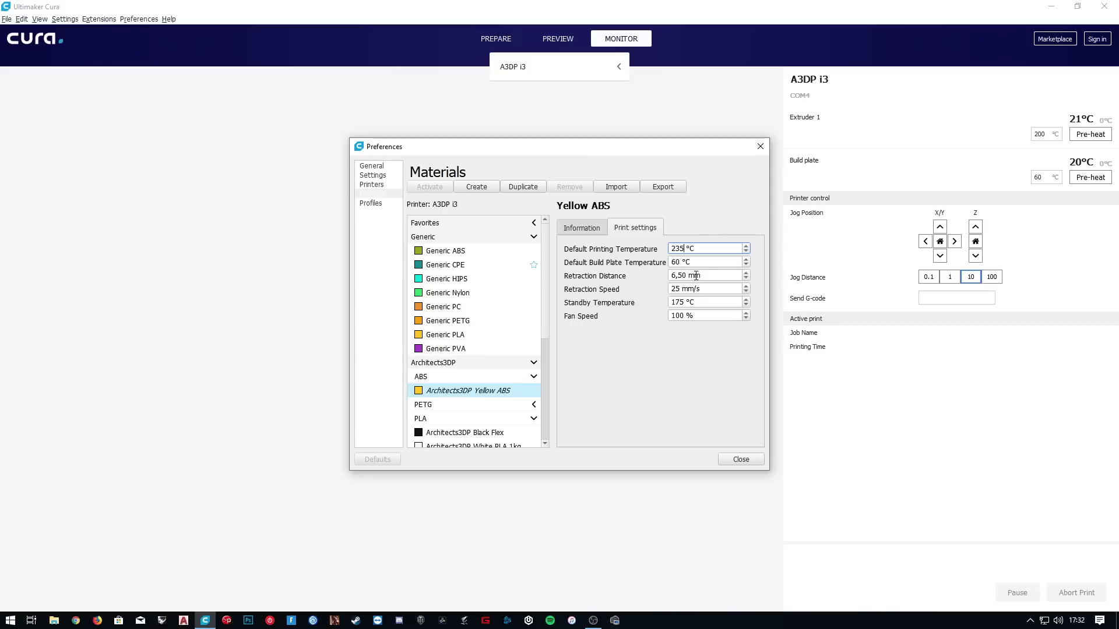
double_click(679, 264)
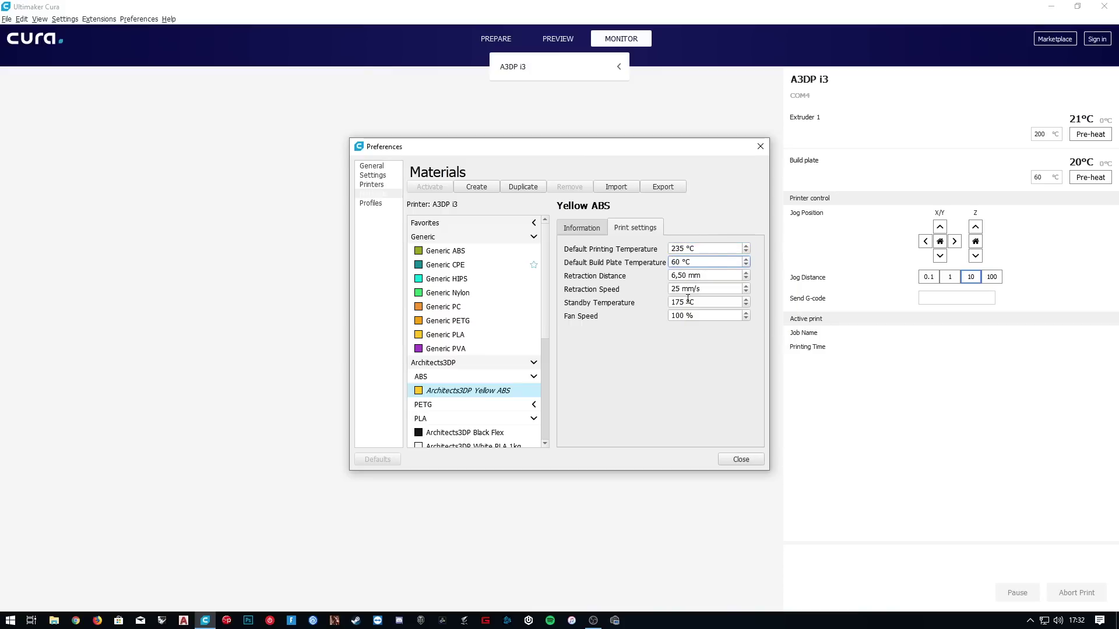
click(738, 459)
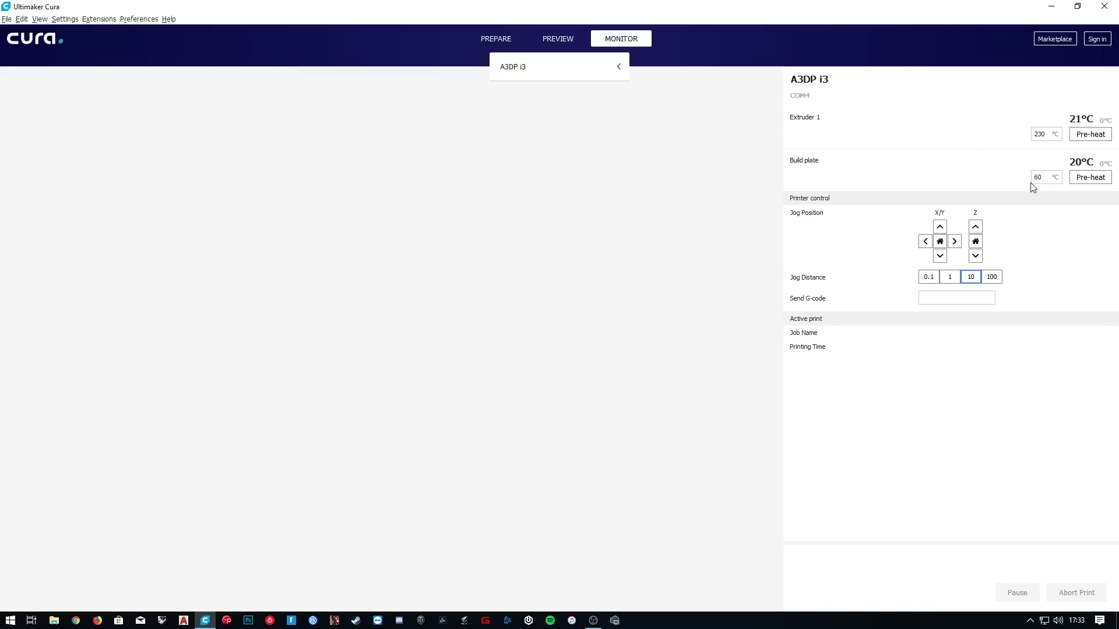
Step: Start pre-heating the extruder to 230 °C
click(1089, 135)
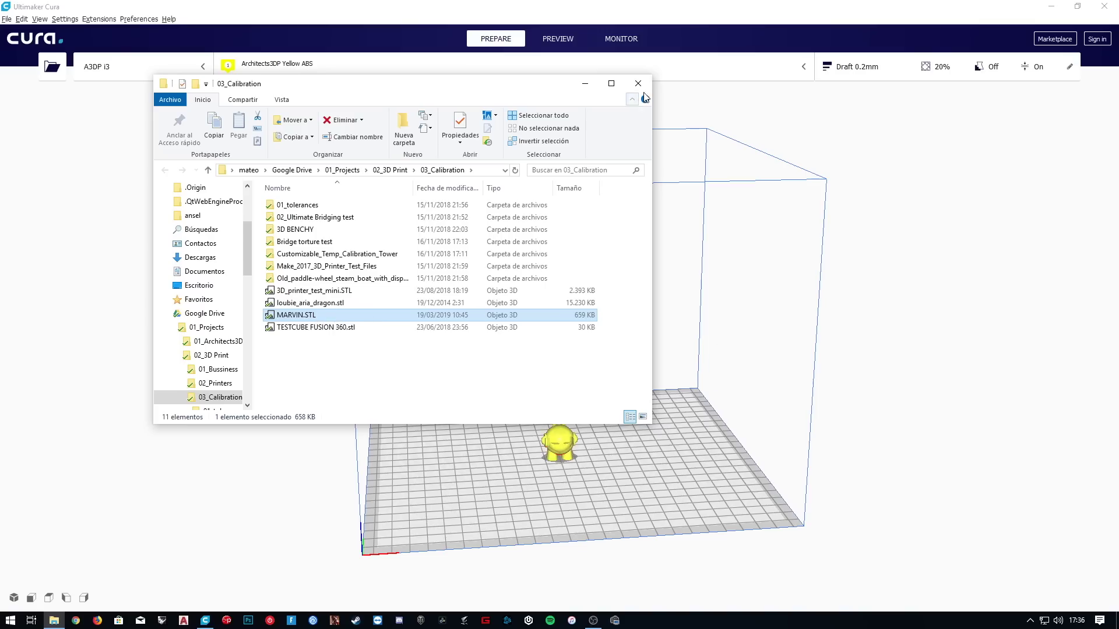
Step: Load the MARVIN model onto the build plate and select the Draft 0.2mm profile
click(638, 83)
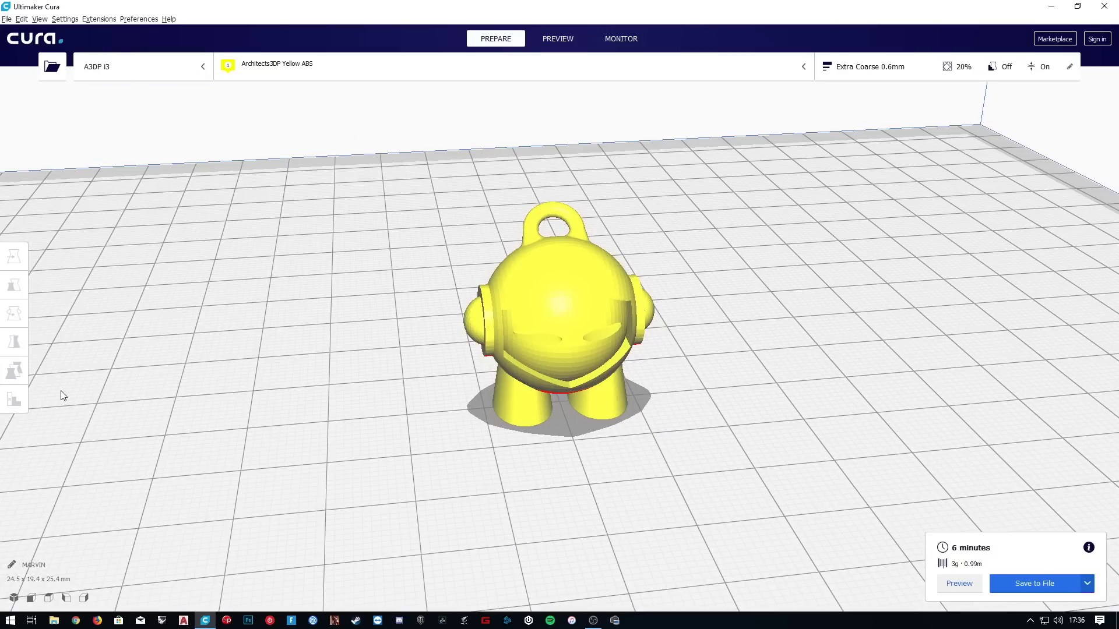
right_drag(92, 373, 537, 339)
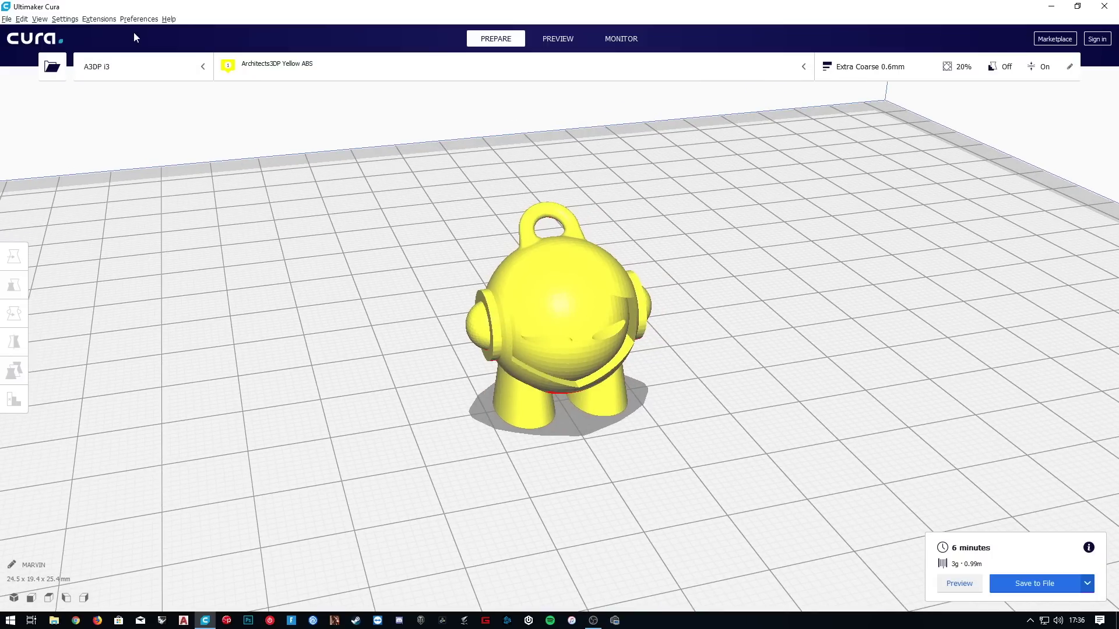
click(73, 21)
mouse_move(167, 58)
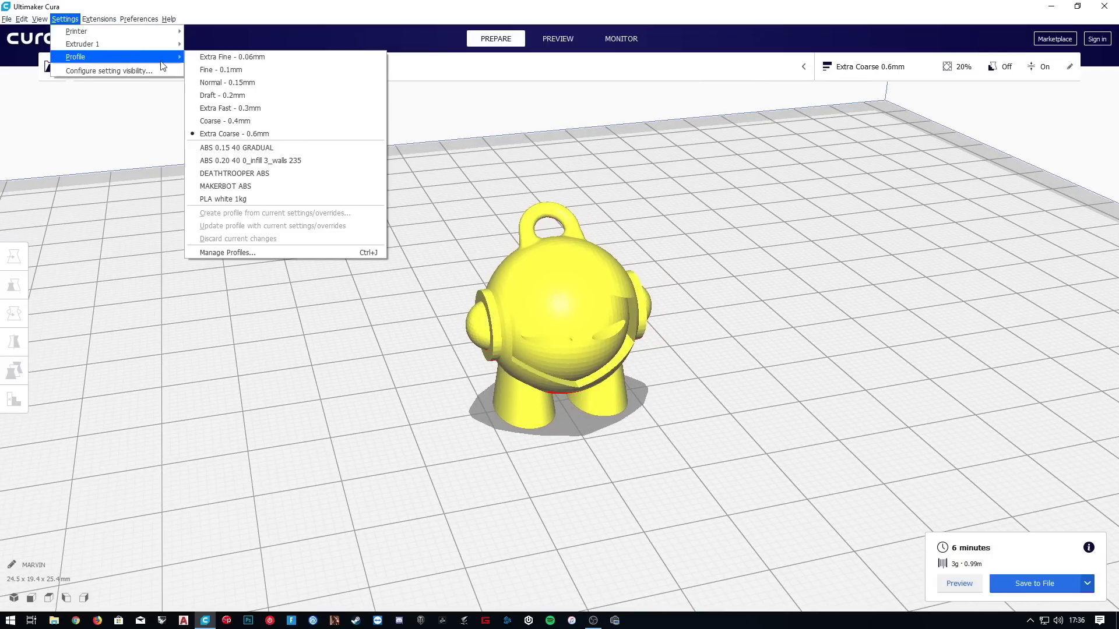
click(224, 95)
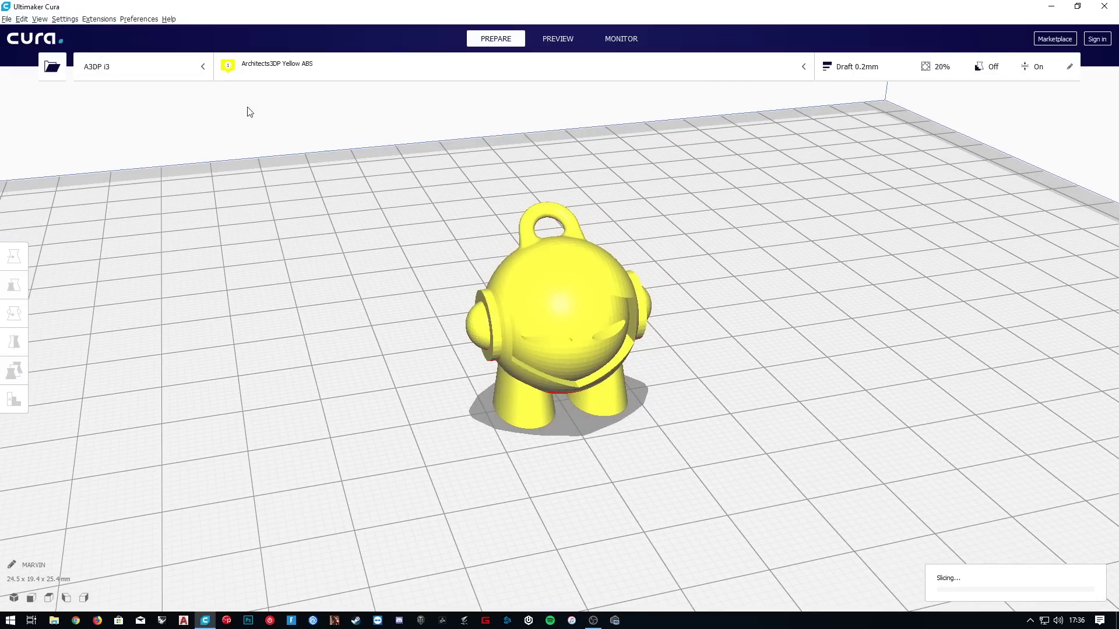
Step: Enable gradual infill at 90% and show the full custom settings list
click(927, 71)
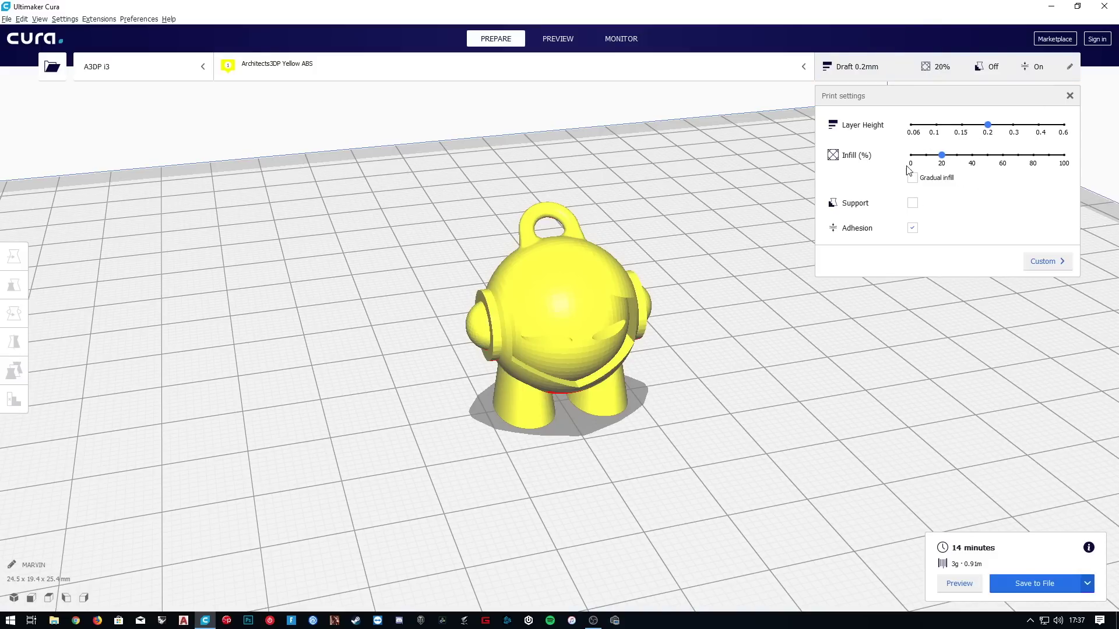
click(912, 176)
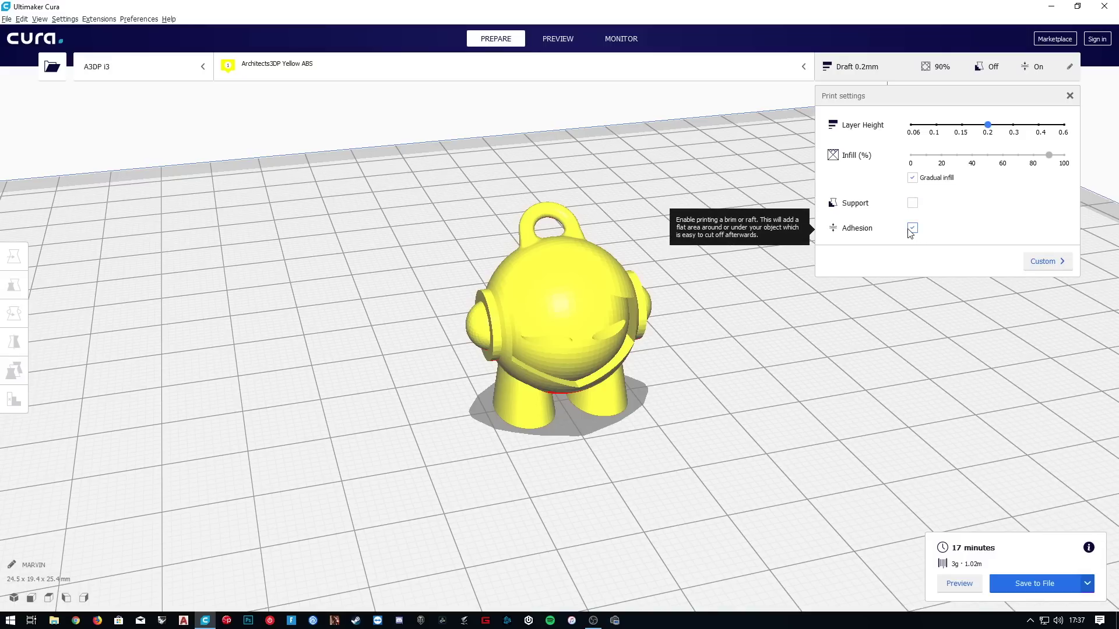
click(1043, 261)
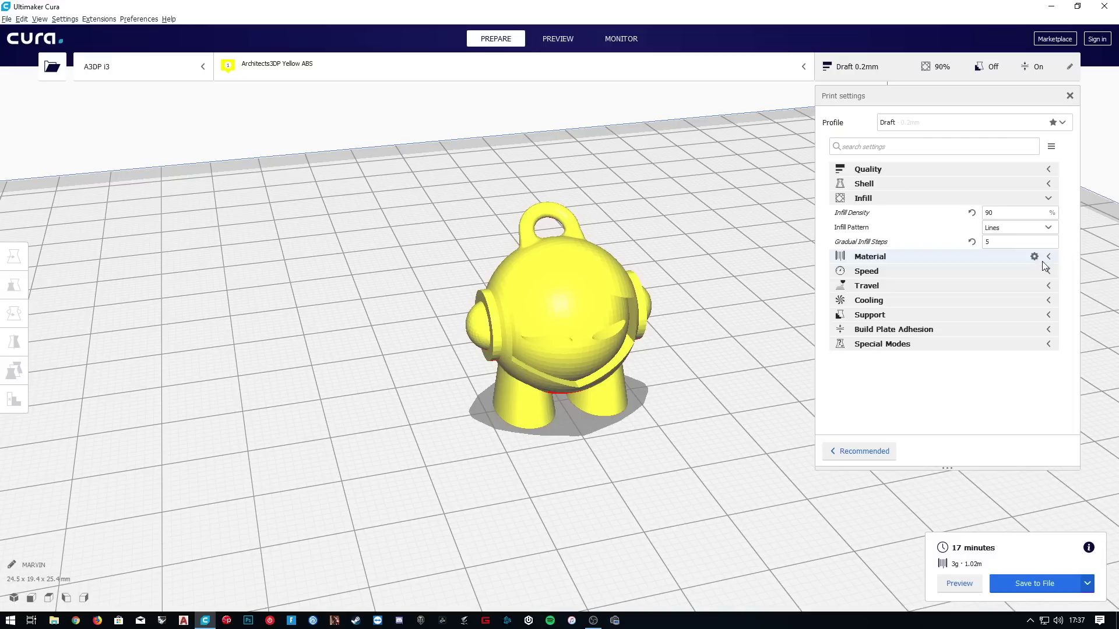
Step: Review the Quality and Shell settings and adjust the Print Speed
click(935, 203)
click(881, 170)
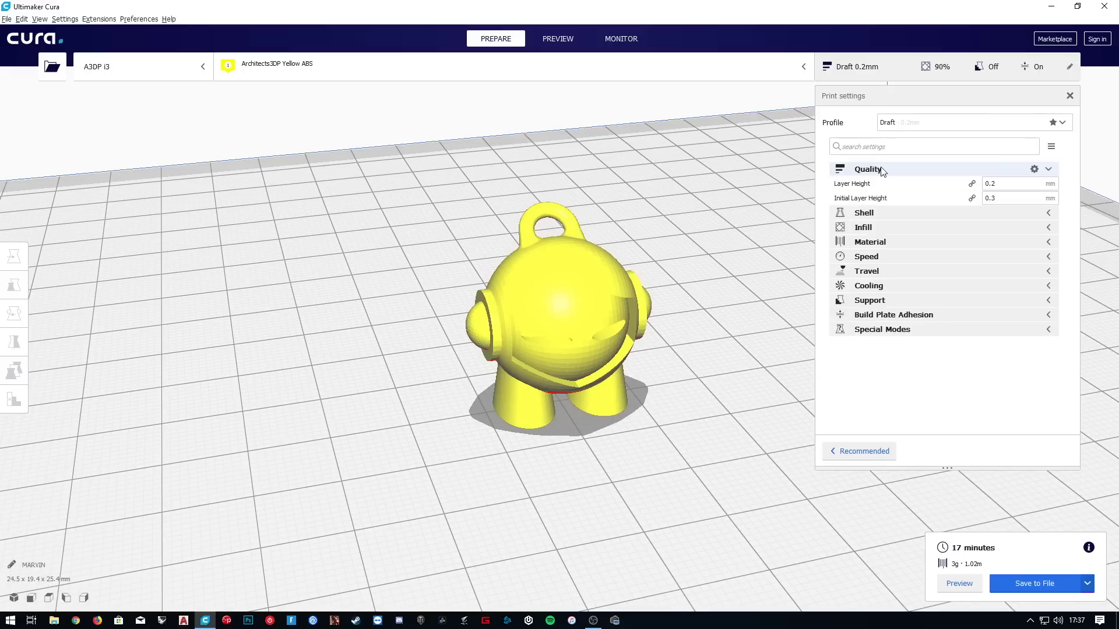
click(881, 170)
click(878, 184)
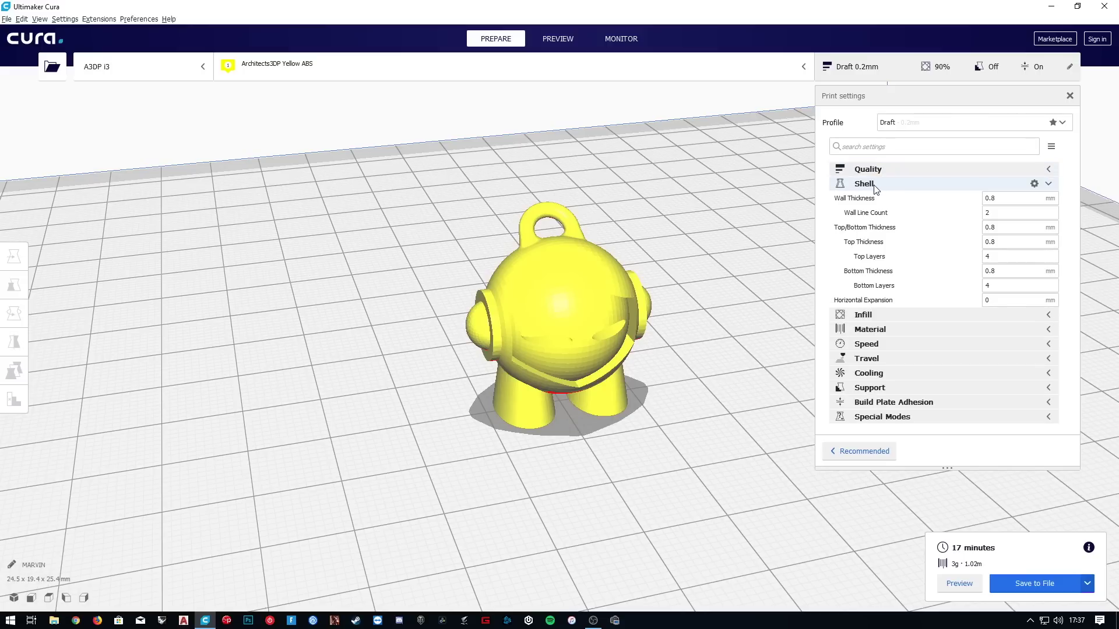
click(874, 185)
click(877, 226)
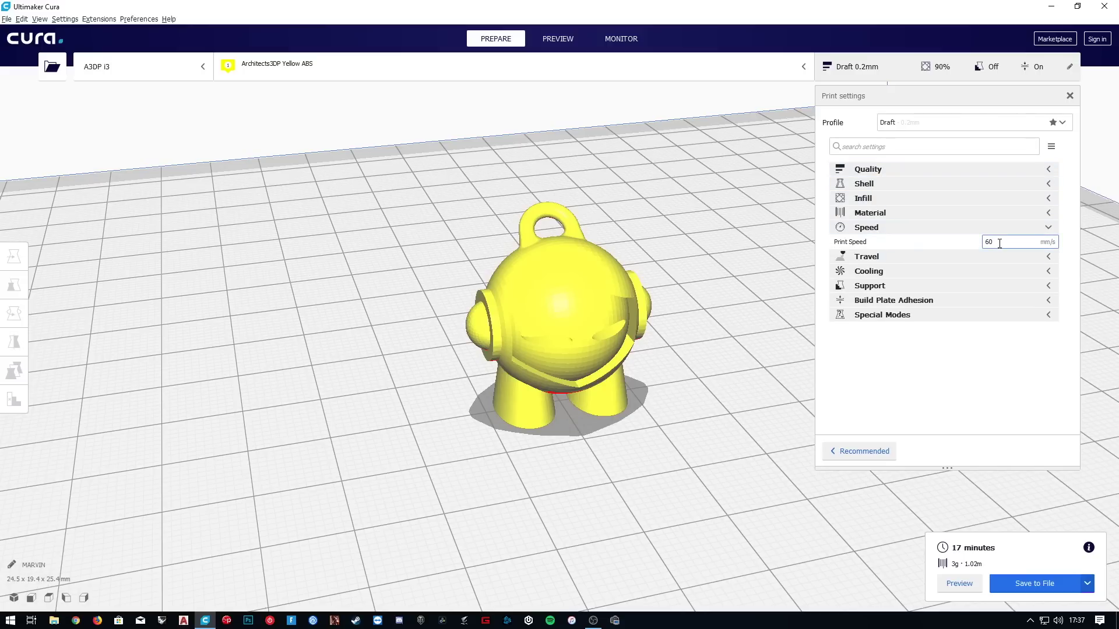
click(904, 229)
Step: Inspect the Travel, Cooling and Support settings groups
click(911, 242)
click(913, 244)
click(912, 257)
click(910, 260)
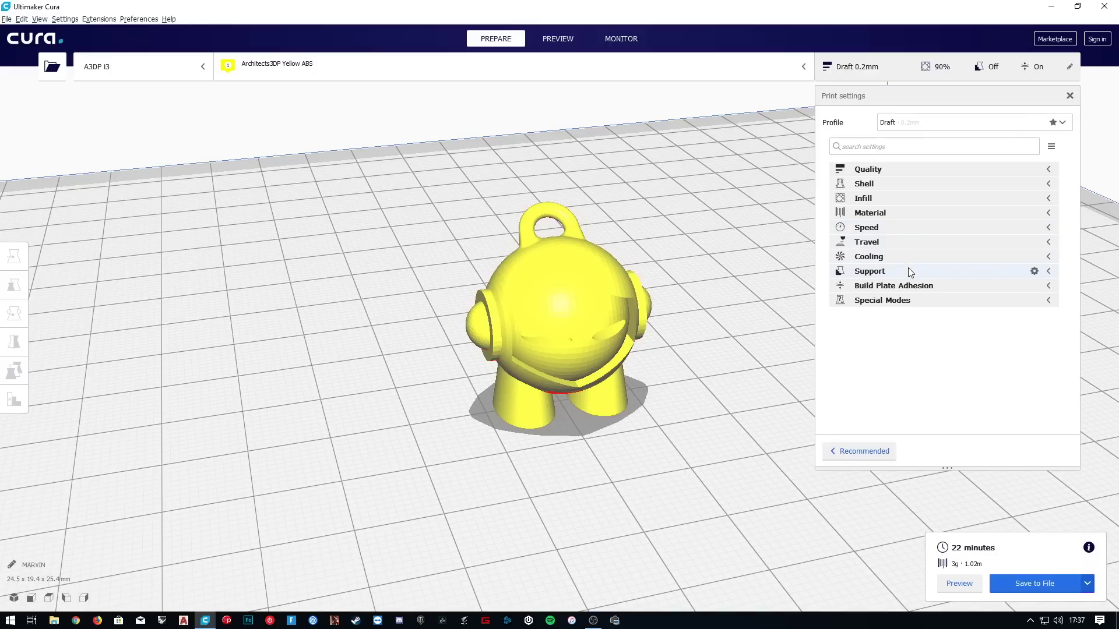
click(908, 269)
click(910, 271)
click(907, 258)
click(868, 256)
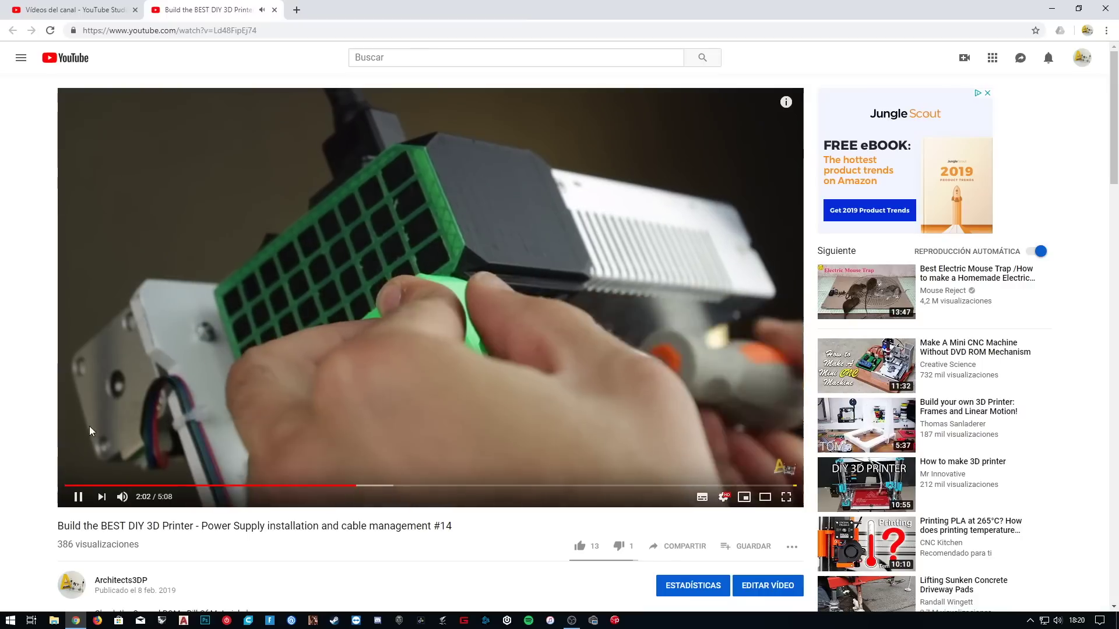
Step: Follow the description's bit.ly BOM link, then the Patreon post's Google Sheets link
scroll(23, 344, down, 4)
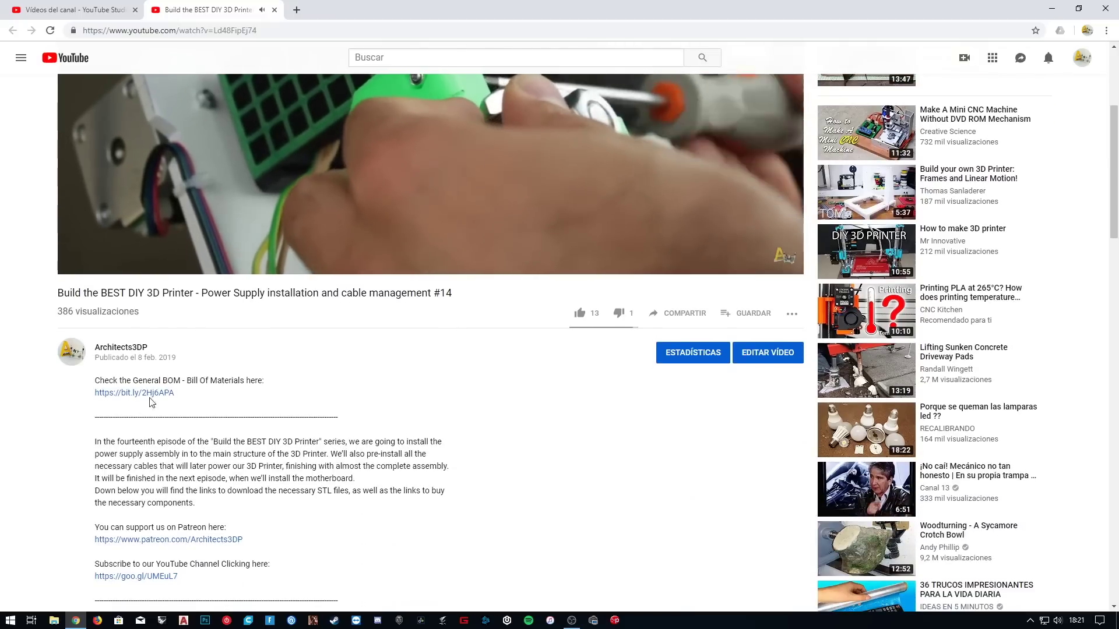
click(131, 394)
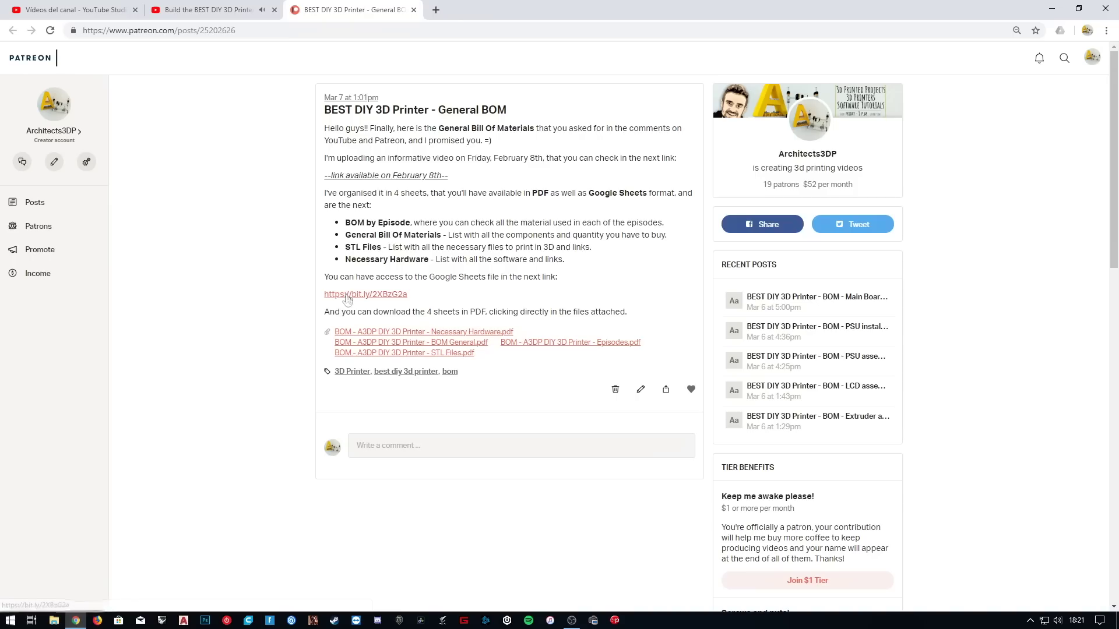
click(407, 330)
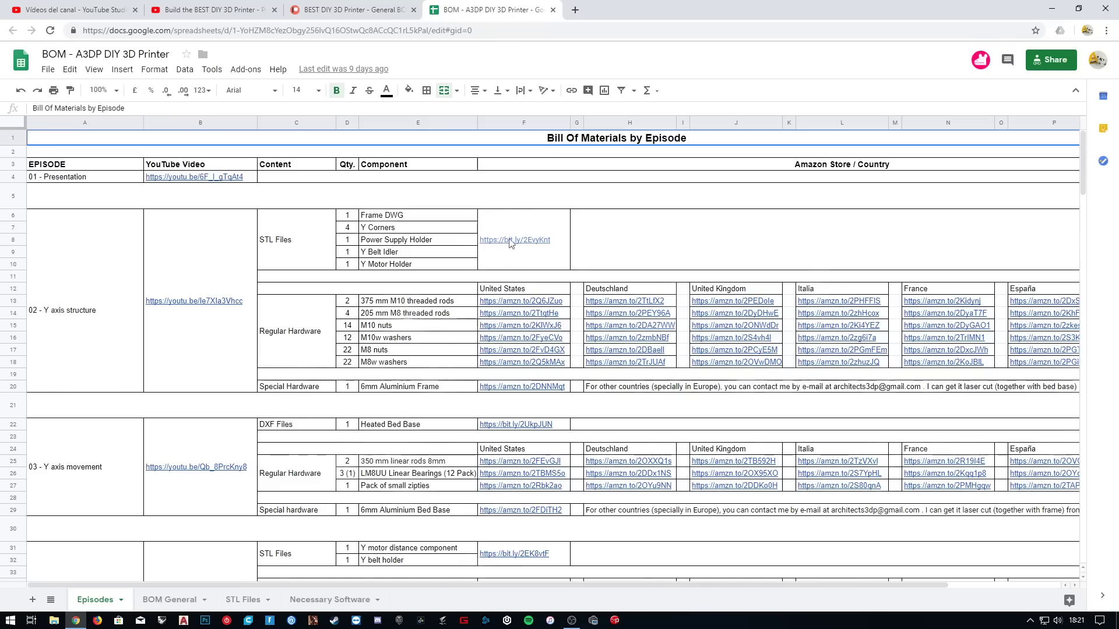
click(491, 315)
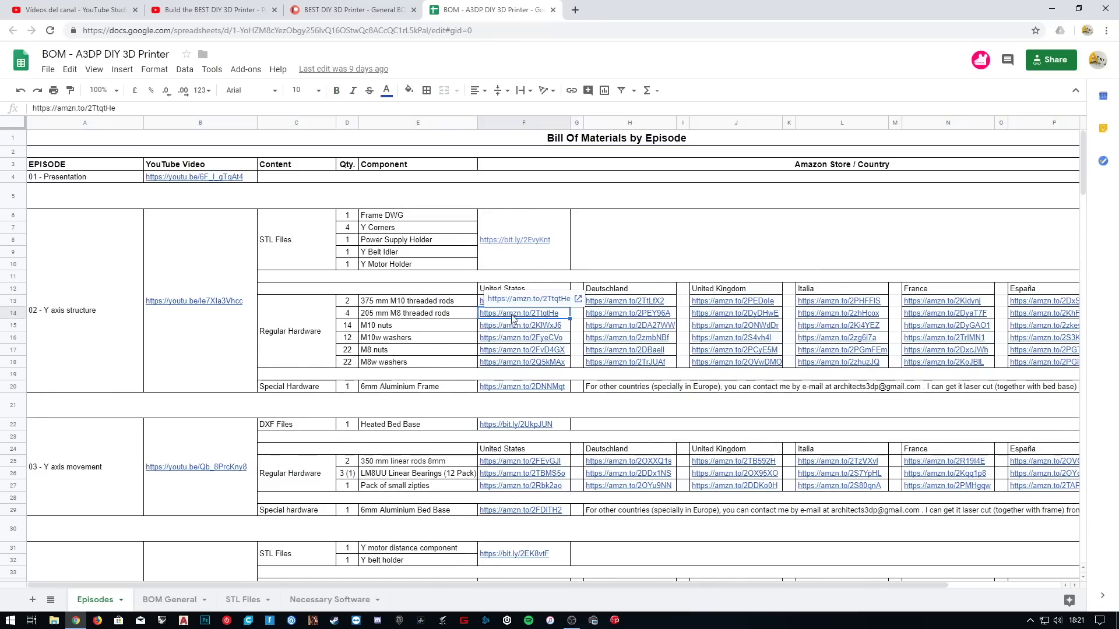
Step: Open row 14's amzn.to link to the M8 stainless threaded rod on Amazon
click(524, 312)
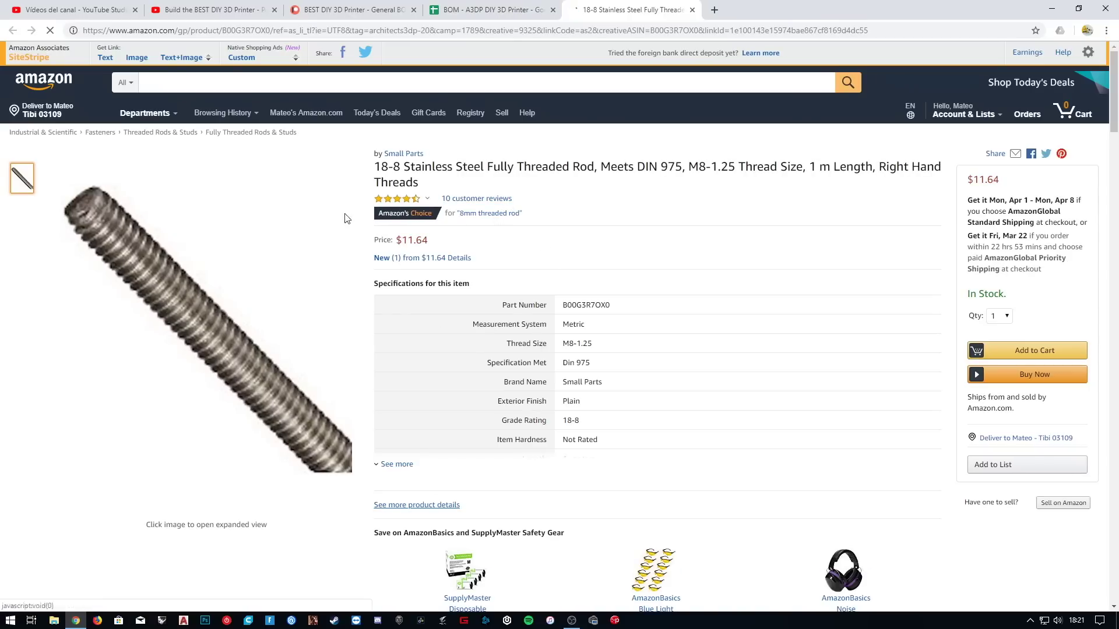